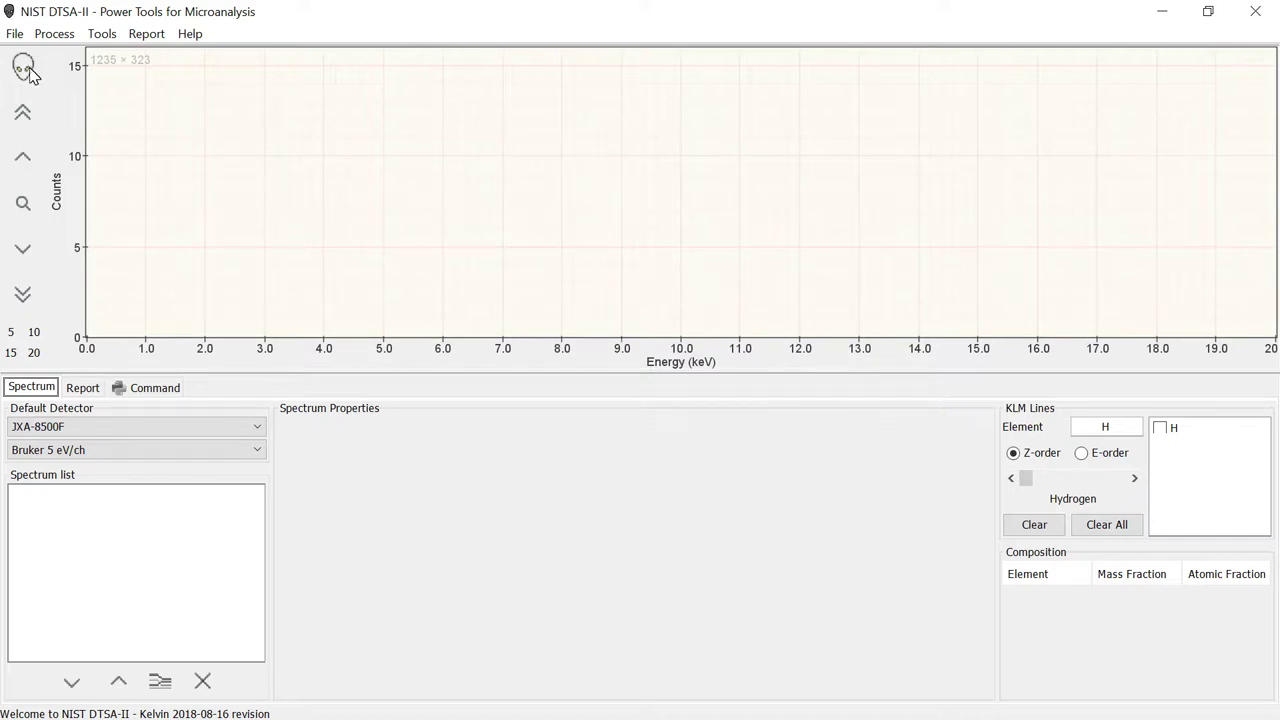
Step: Open K309.msa from the K309 folder so its 15.0 keV spectrum is plotted
{"action": "left_click", "coordinate": [15, 34]}
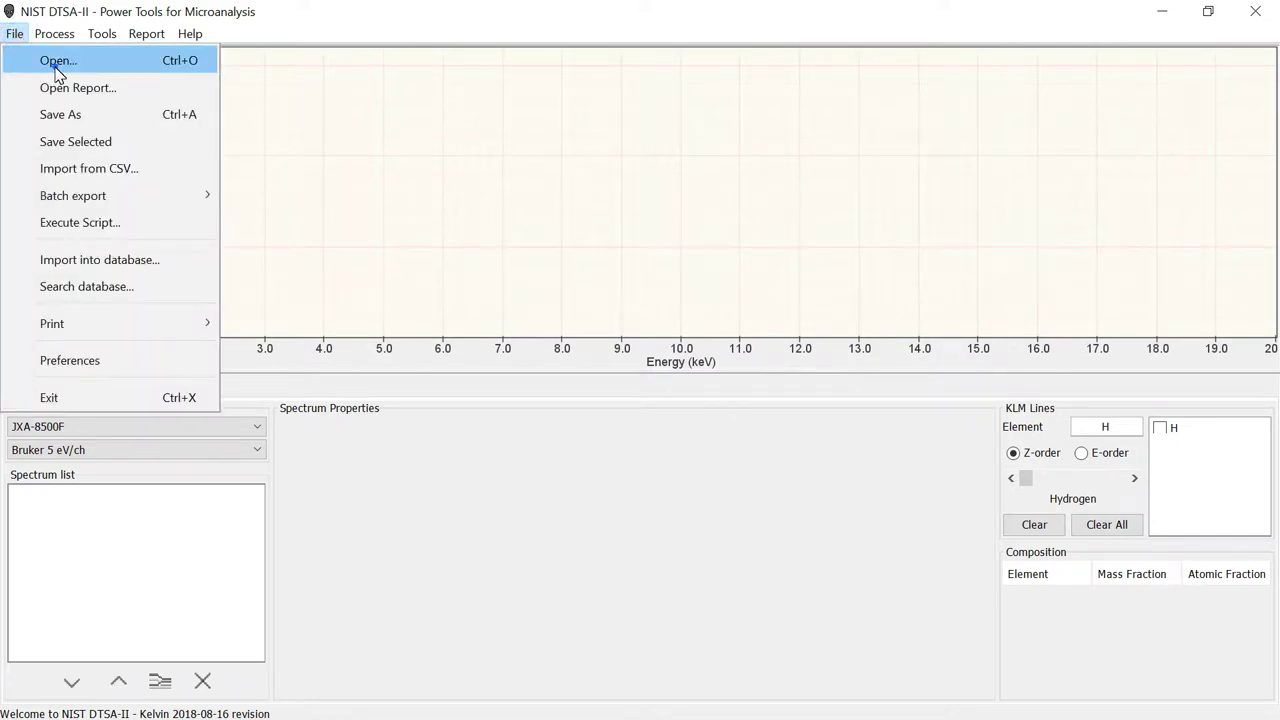
{"action": "left_click", "coordinate": [57, 62]}
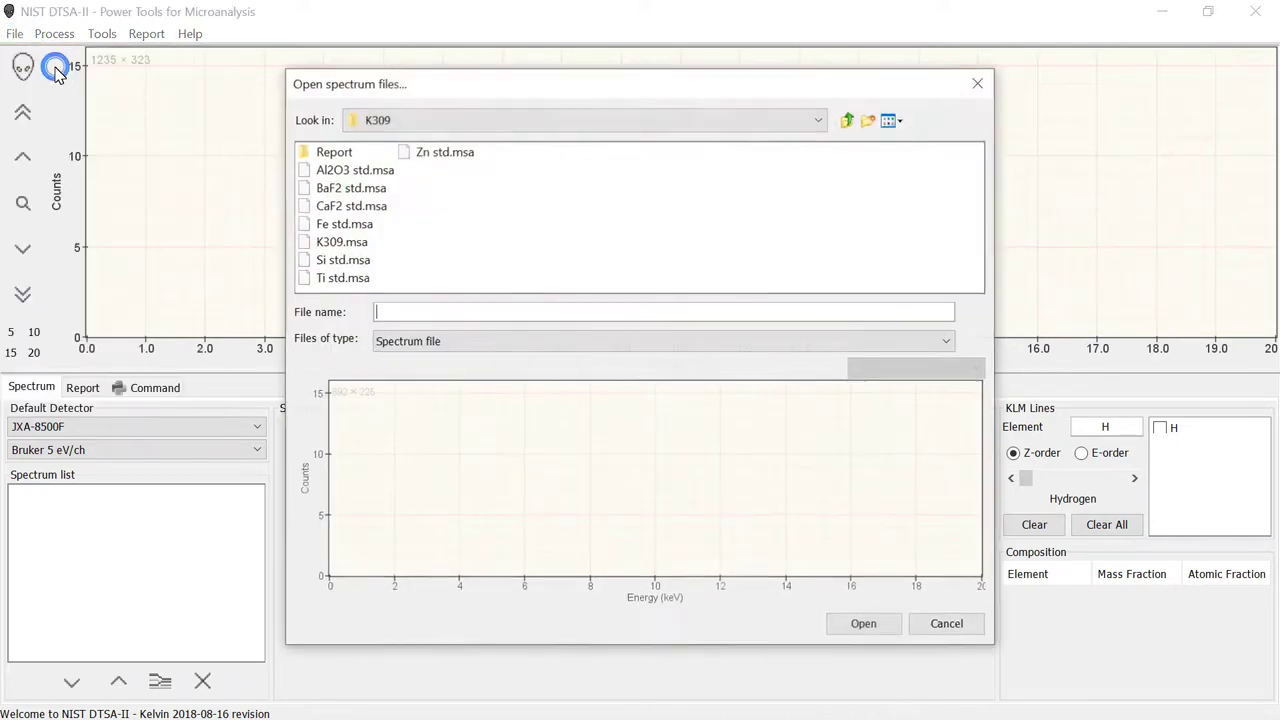
{"action": "left_click", "coordinate": [322, 244]}
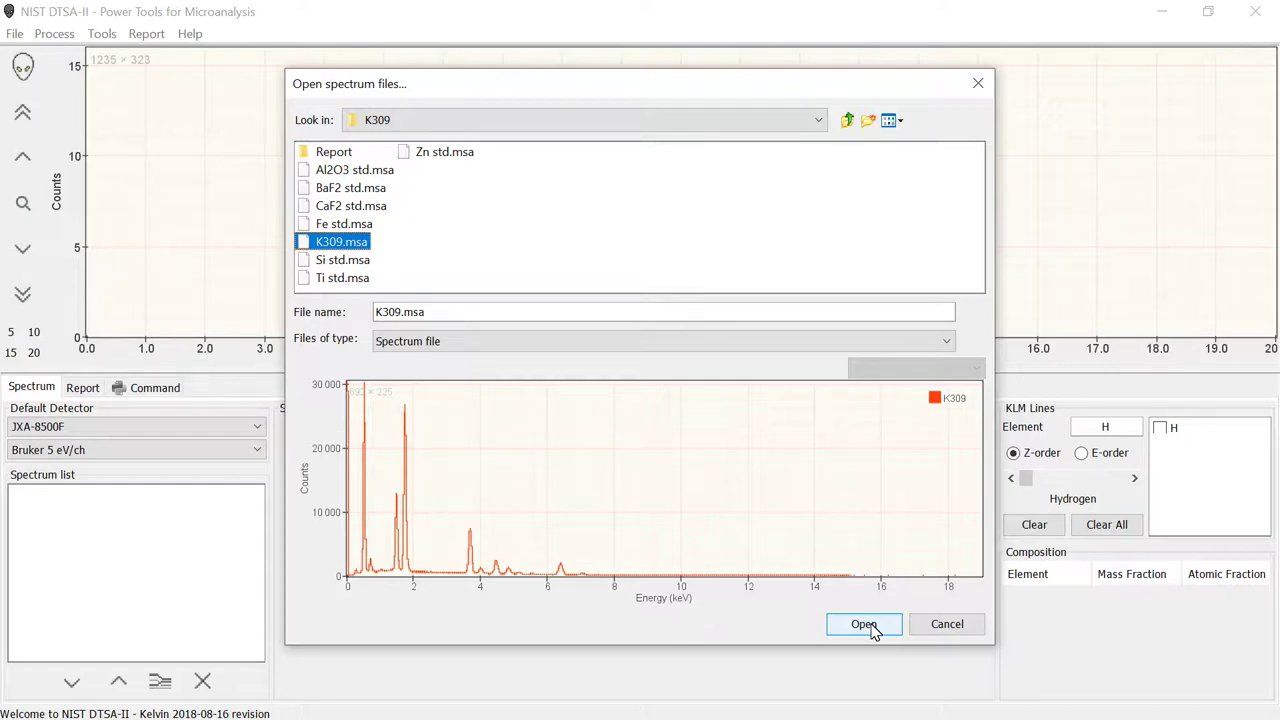
{"action": "left_click", "coordinate": [864, 624]}
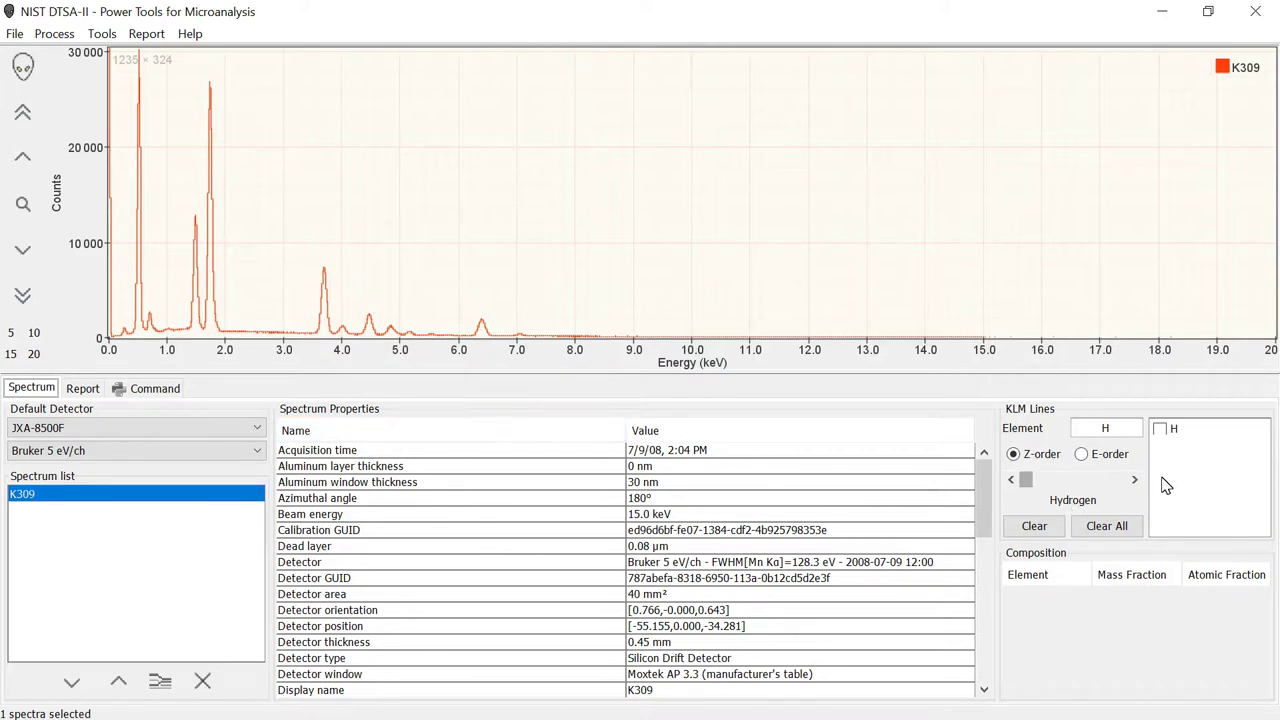
Step: Enter elements in the KLM Lines Element field to mark O, Al, Si, Ca, Ba and Fe lines
{"action": "double_click", "coordinate": [1120, 433]}
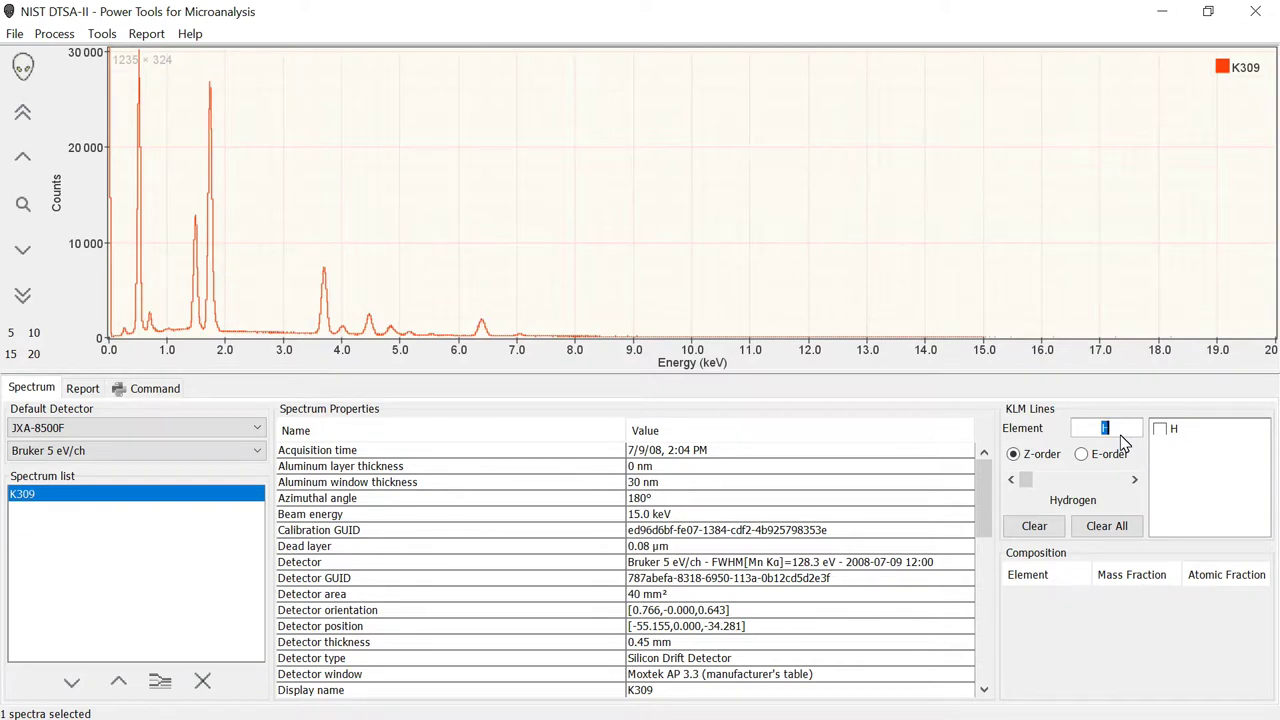
{"action": "type", "text": "K"}
{"action": "type", "text": "309"}
{"action": "type", "text": "O"}
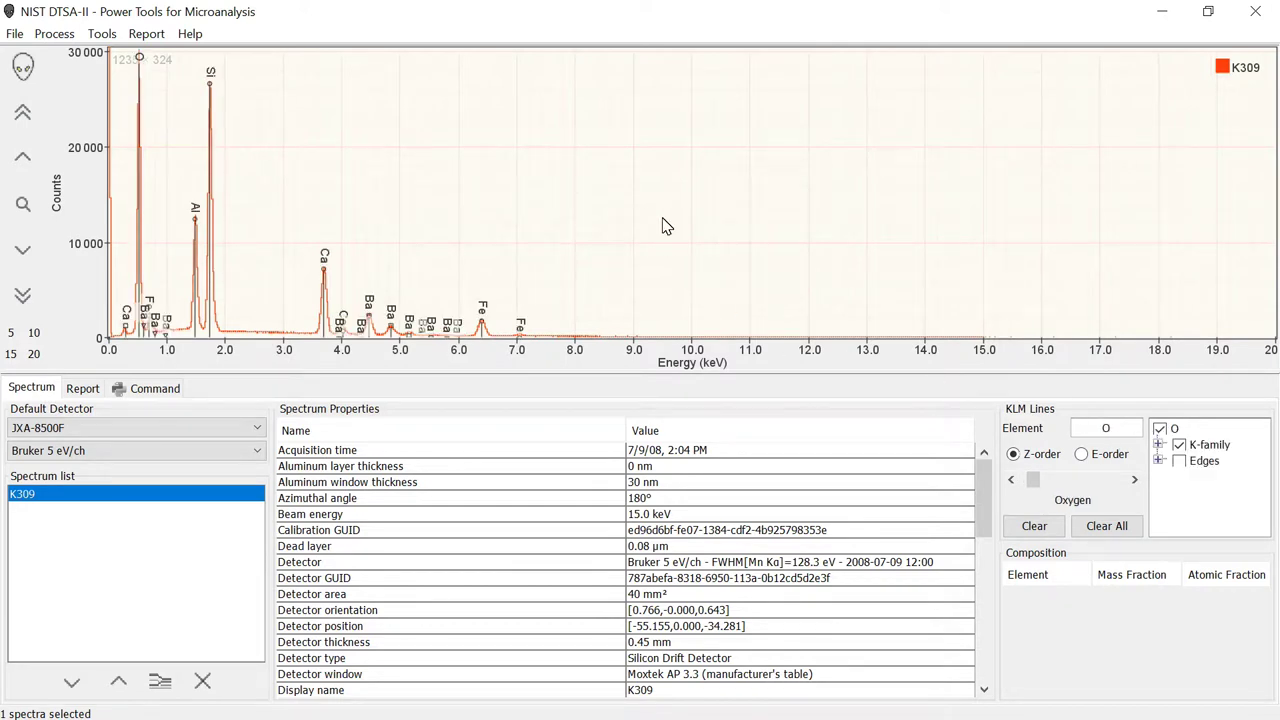
Step: Zoom the spectrum plot to the 0–10 keV range to view the labelled peaks
{"action": "left_click", "coordinate": [36, 339]}
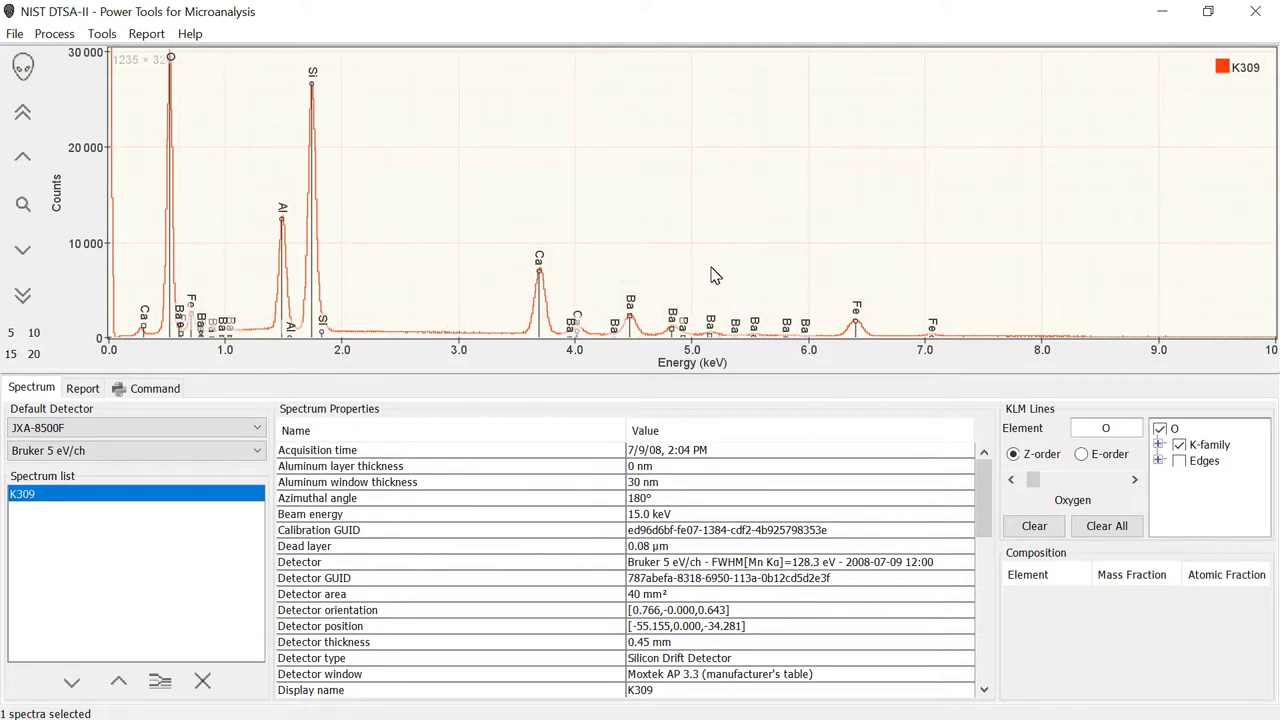
{"action": "scroll", "coordinate": [716, 265], "scroll_direction": "up", "scroll_amount": 4}
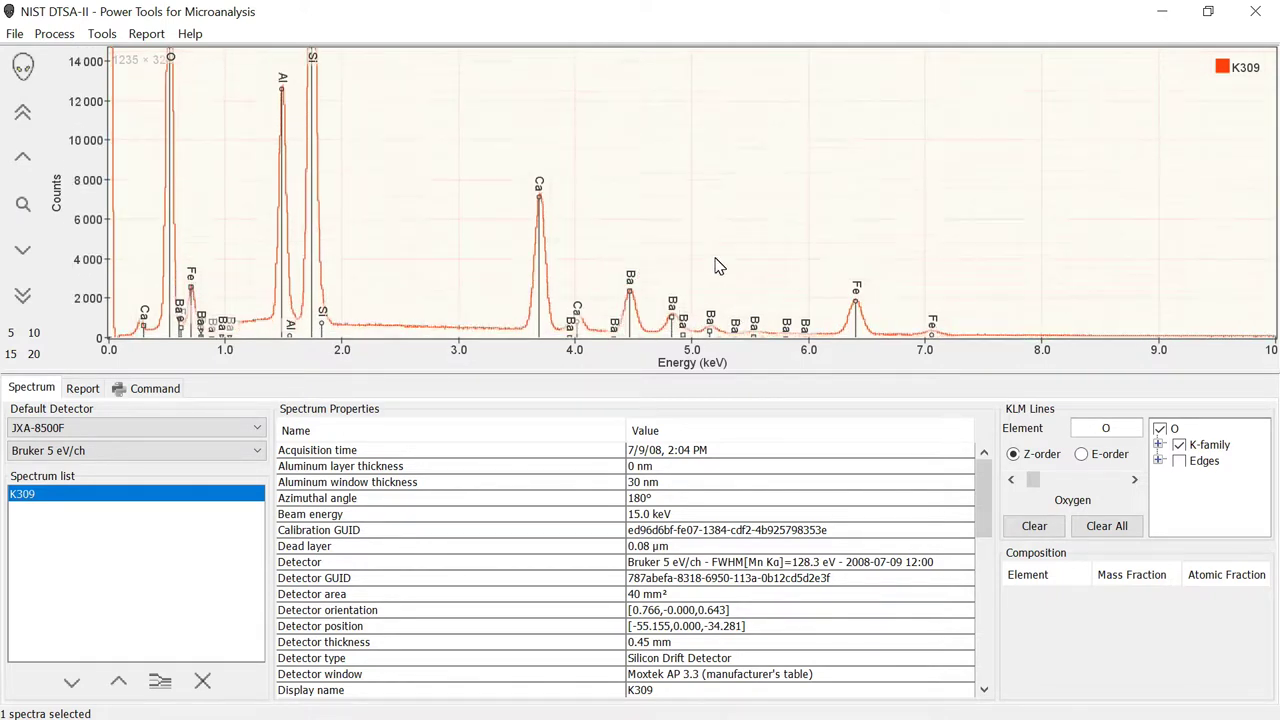
{"action": "scroll", "coordinate": [716, 265], "scroll_direction": "down", "scroll_amount": 4}
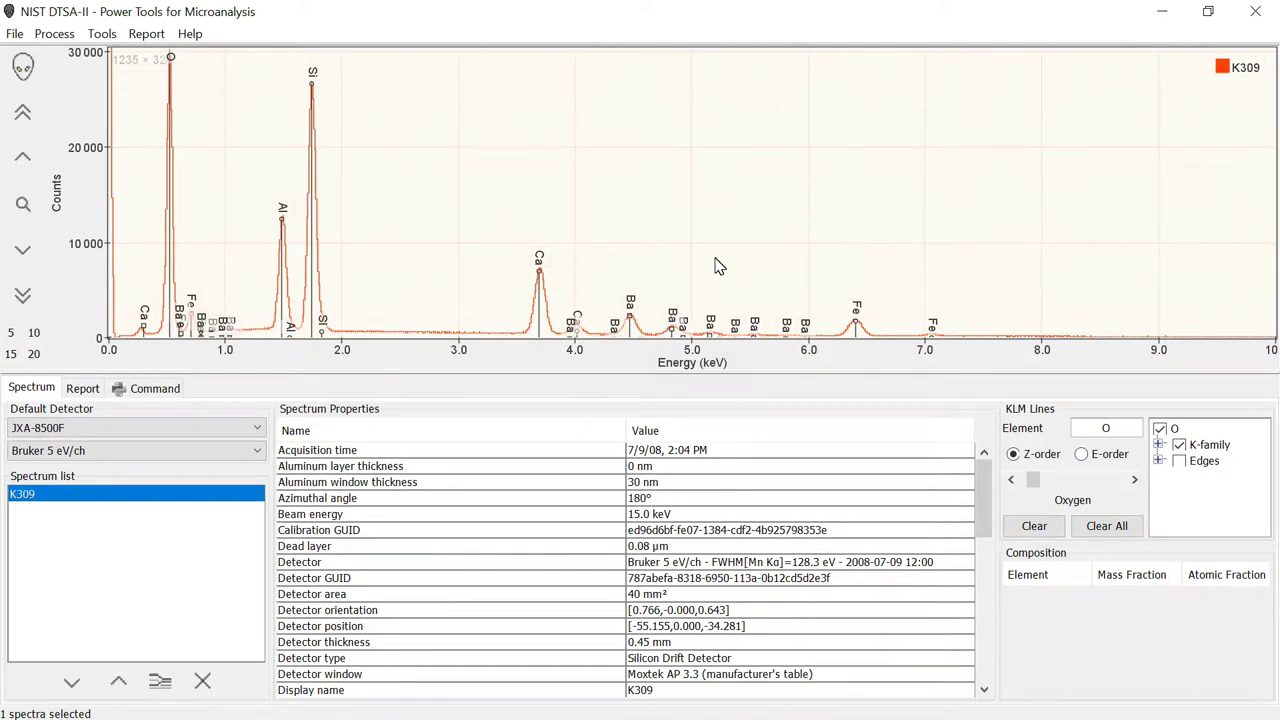
Step: Launch the Quantification Alien from Tools with MLLSQ fitting to standards as the mode
{"action": "left_click", "coordinate": [104, 36]}
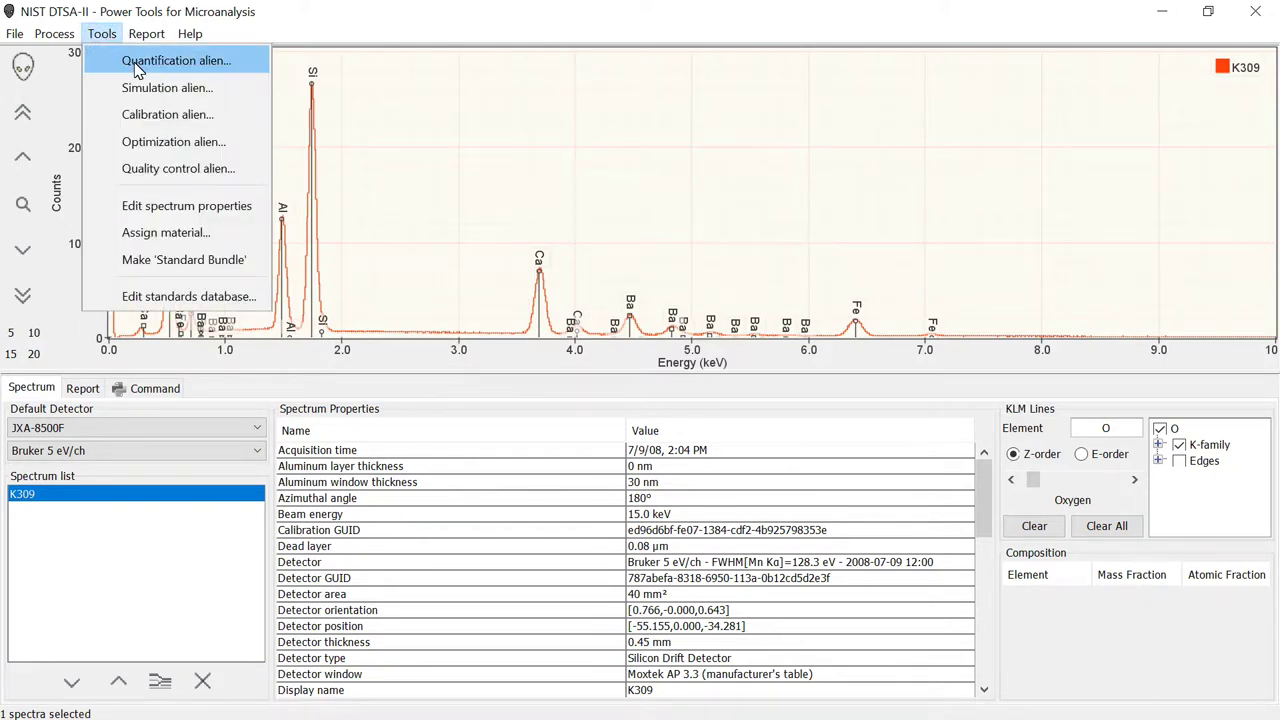
{"action": "left_click", "coordinate": [136, 68]}
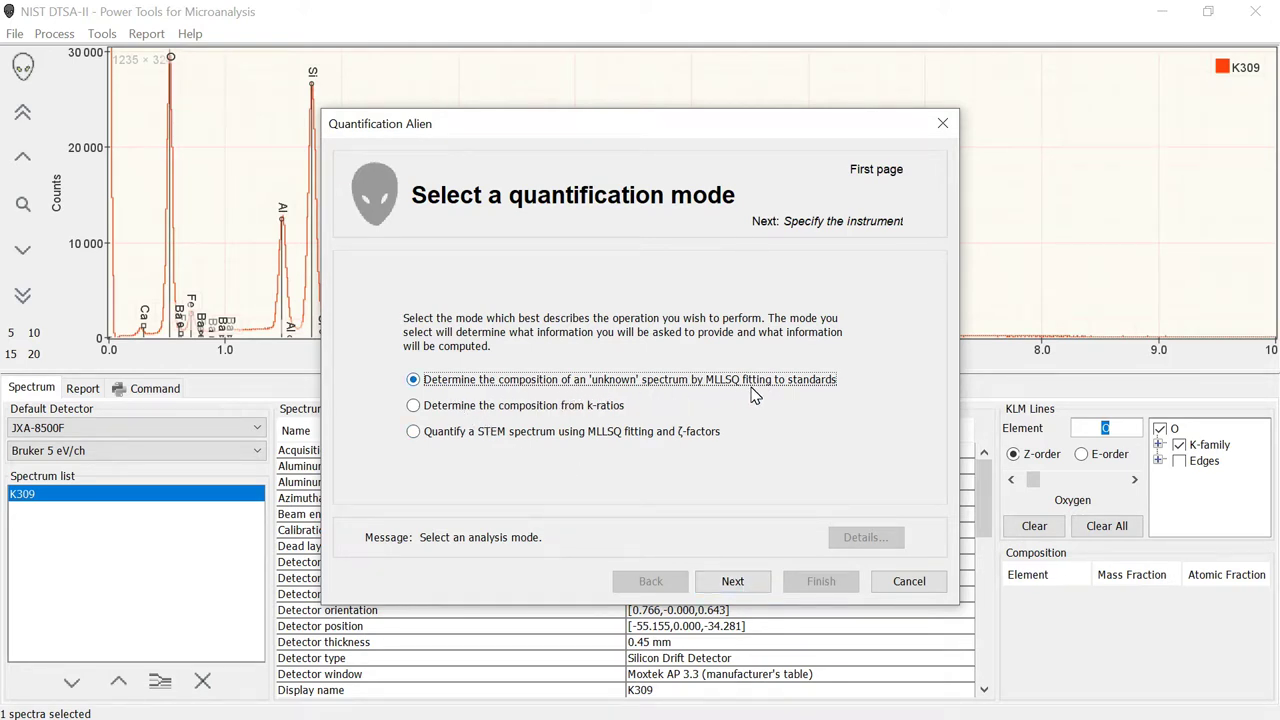
Step: Accept the JXA-8500F instrument, Bruker 5 eV/ch detector and 15.0 keV beam energy
{"action": "left_click", "coordinate": [731, 588]}
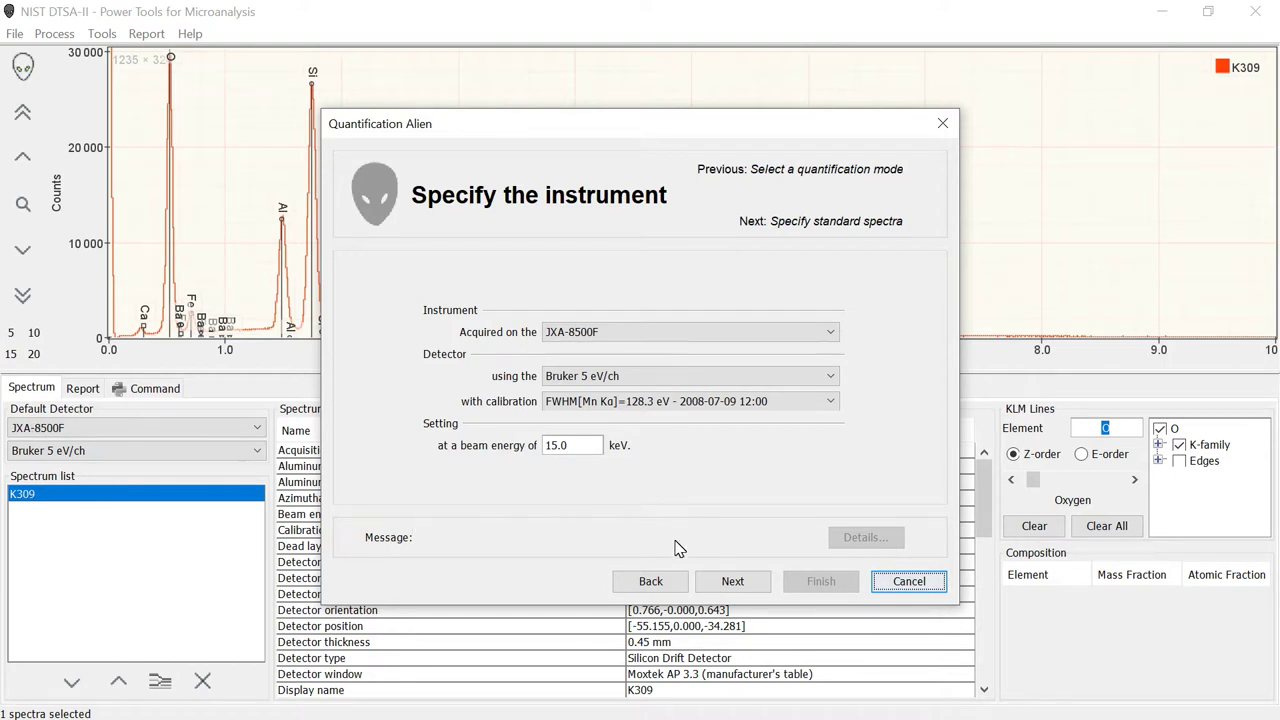
{"action": "left_click", "coordinate": [731, 581]}
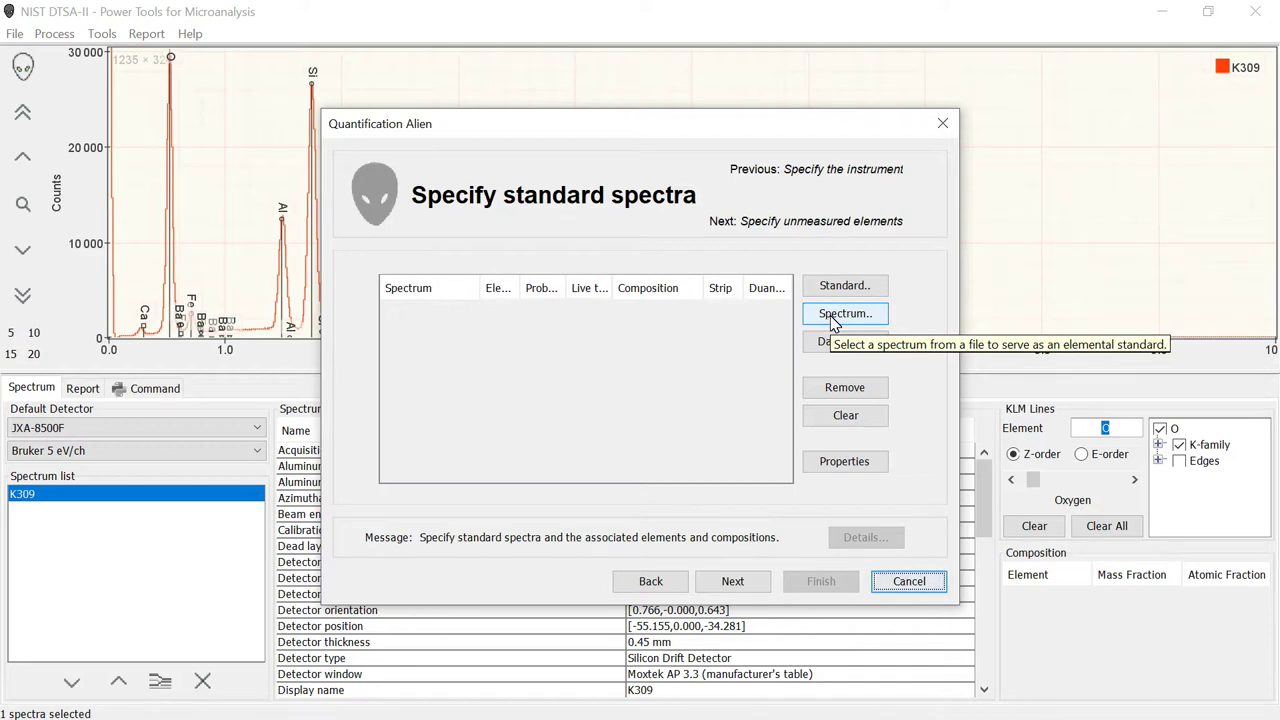
Step: Load the Al2O3, BaF2, CaF2, Fe, Si, Ti and Zn std.msa files as standards
{"action": "left_click", "coordinate": [832, 318]}
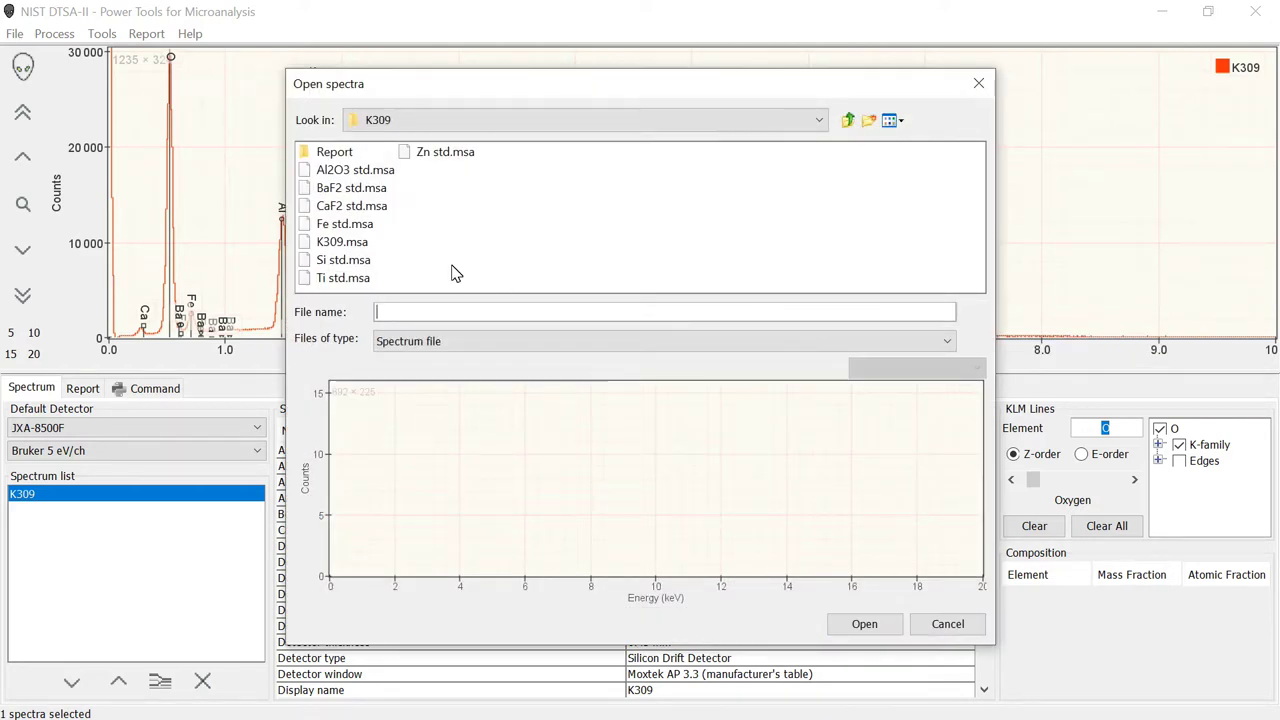
{"action": "left_click", "coordinate": [350, 172]}
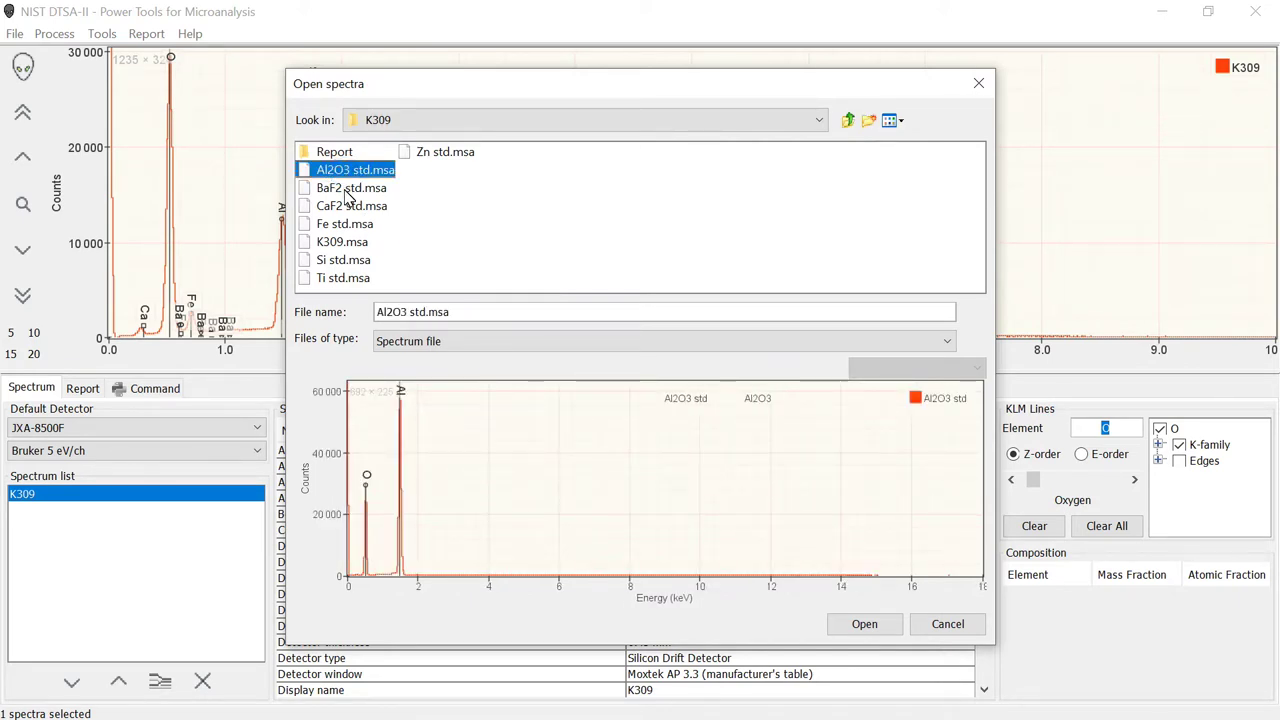
{"action": "left_click", "coordinate": [348, 190], "text": "ctrl"}
{"action": "left_click", "coordinate": [342, 207], "text": "ctrl"}
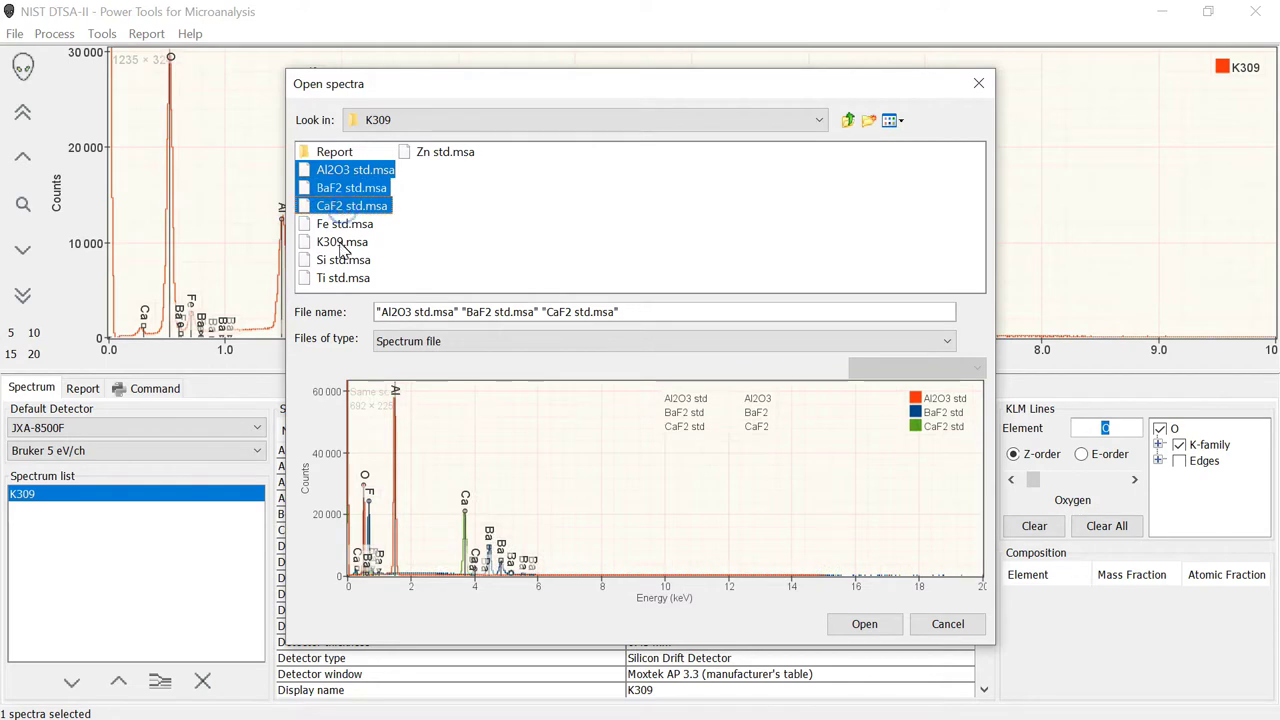
{"action": "left_click", "coordinate": [340, 224], "text": "ctrl"}
{"action": "left_click", "coordinate": [343, 262], "text": "ctrl"}
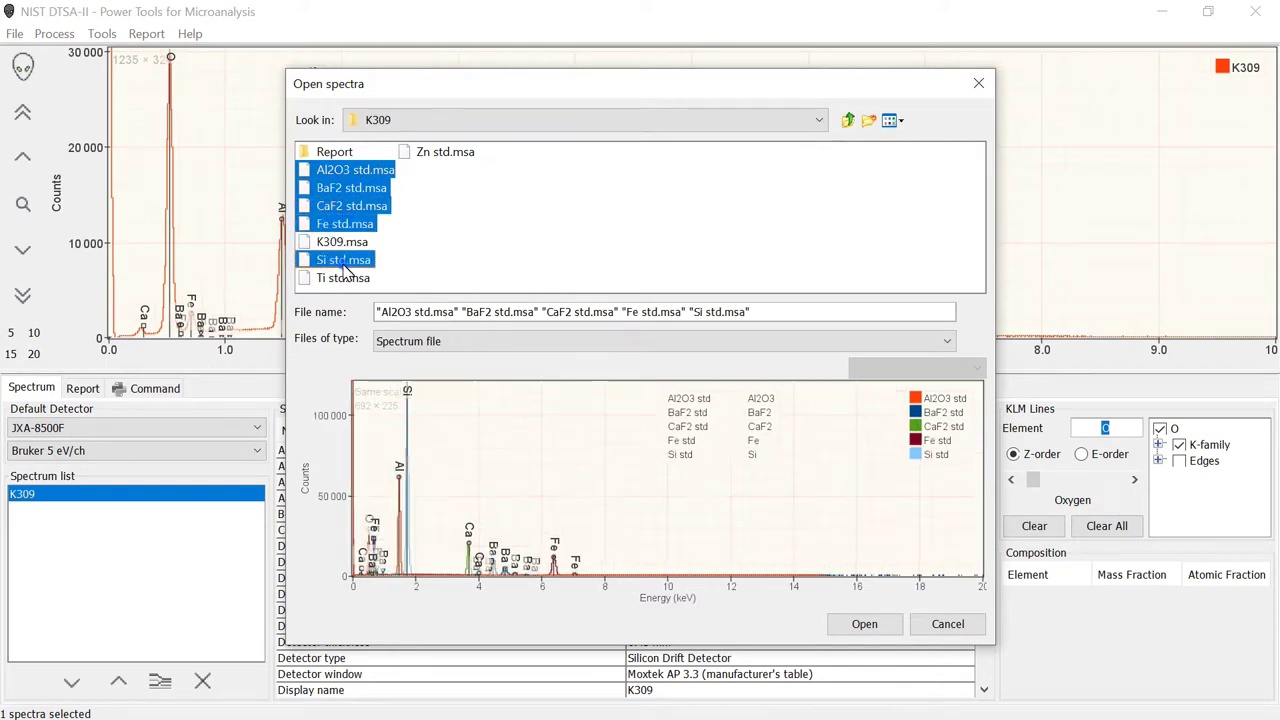
{"action": "left_click", "coordinate": [342, 278], "text": "ctrl"}
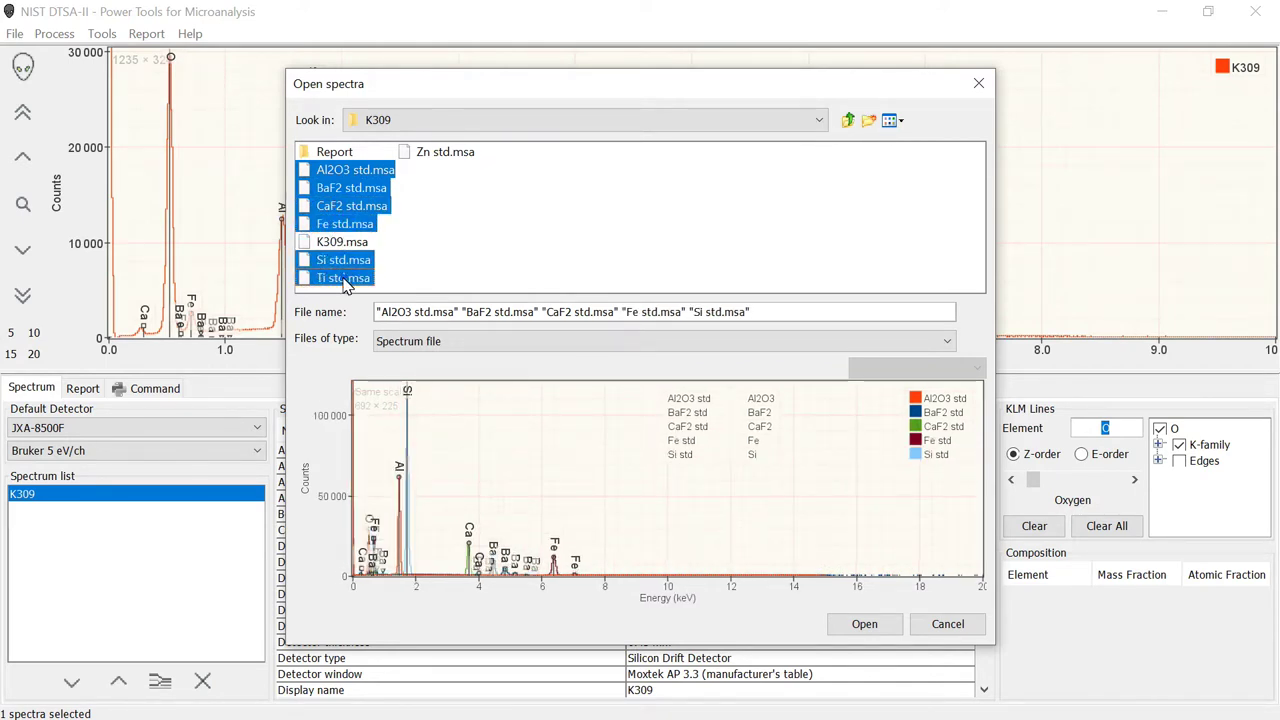
{"action": "left_click", "coordinate": [432, 152], "text": "ctrl"}
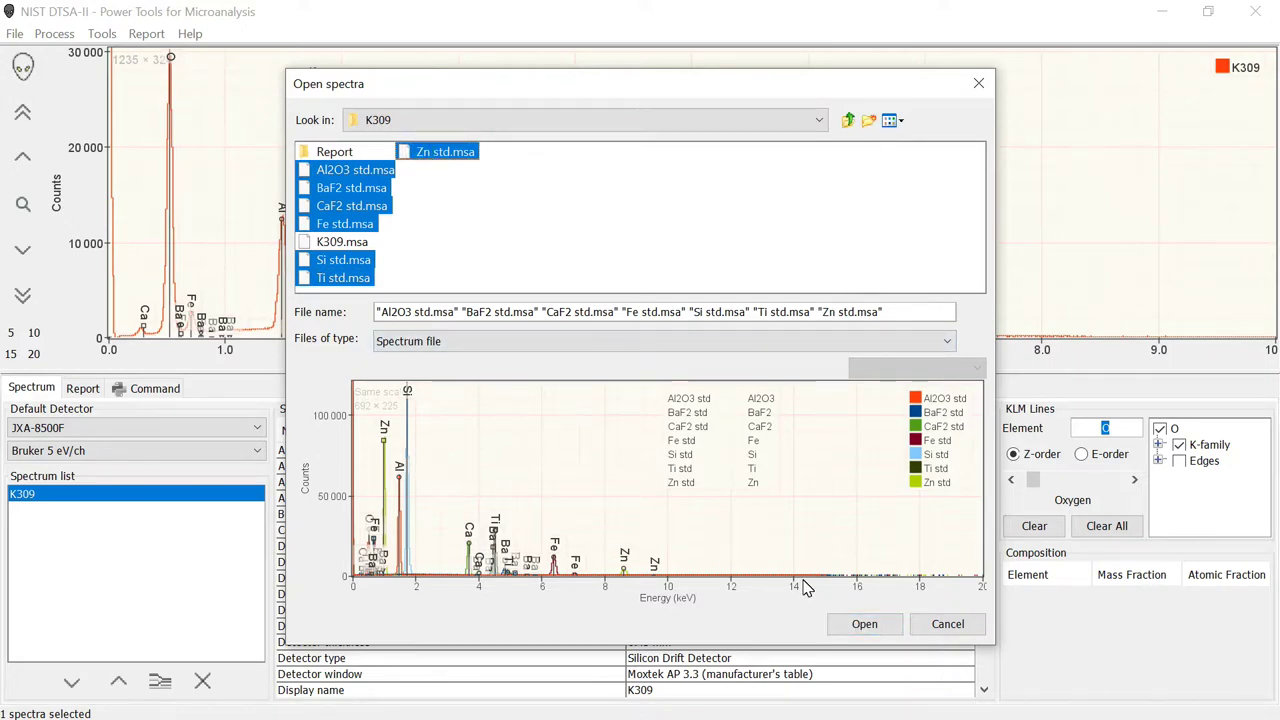
{"action": "left_click", "coordinate": [860, 623]}
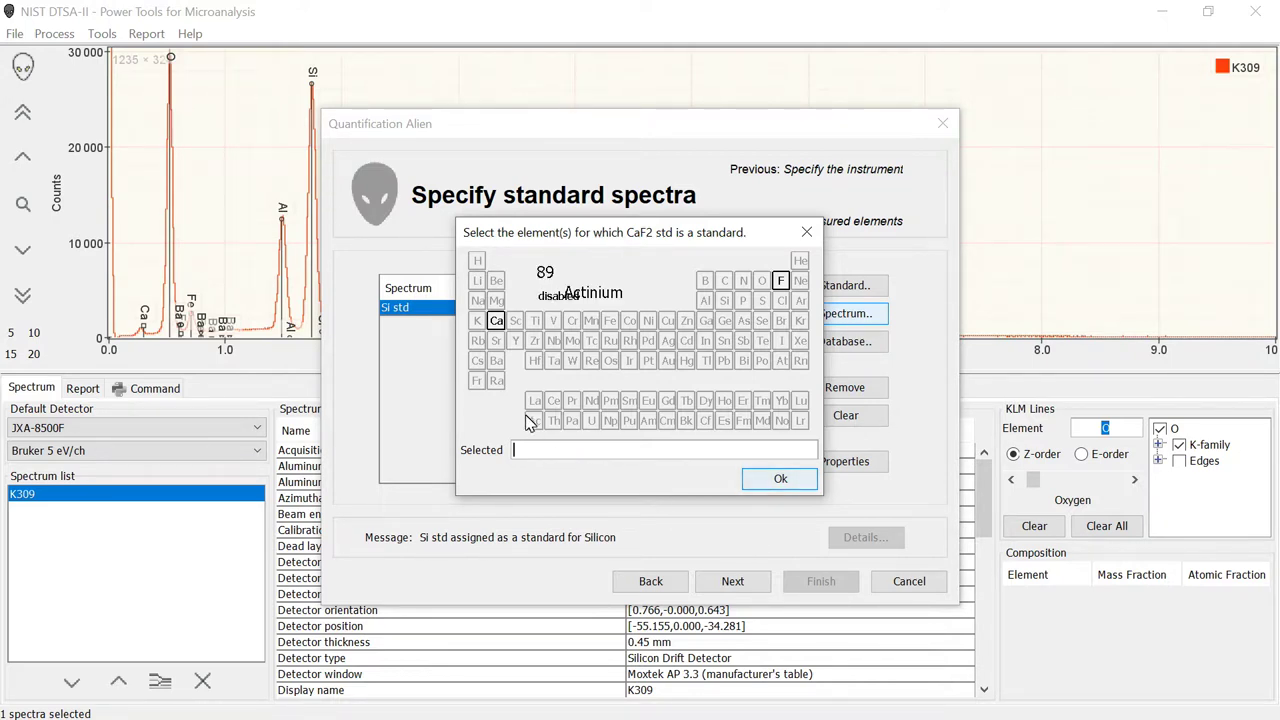
Step: Assign Ca to CaF2, Ba to BaF2, and both Al and O to Al2O3
{"action": "left_click", "coordinate": [496, 322]}
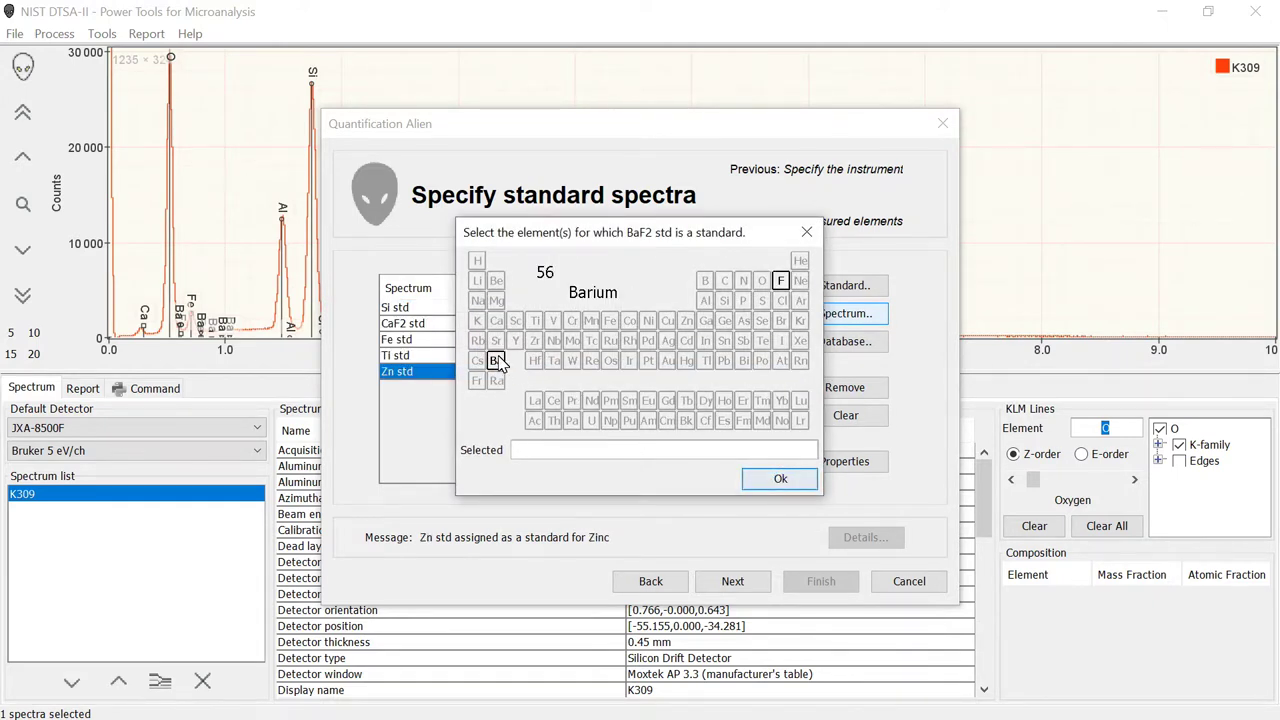
{"action": "left_click", "coordinate": [496, 360]}
{"action": "left_click", "coordinate": [780, 479]}
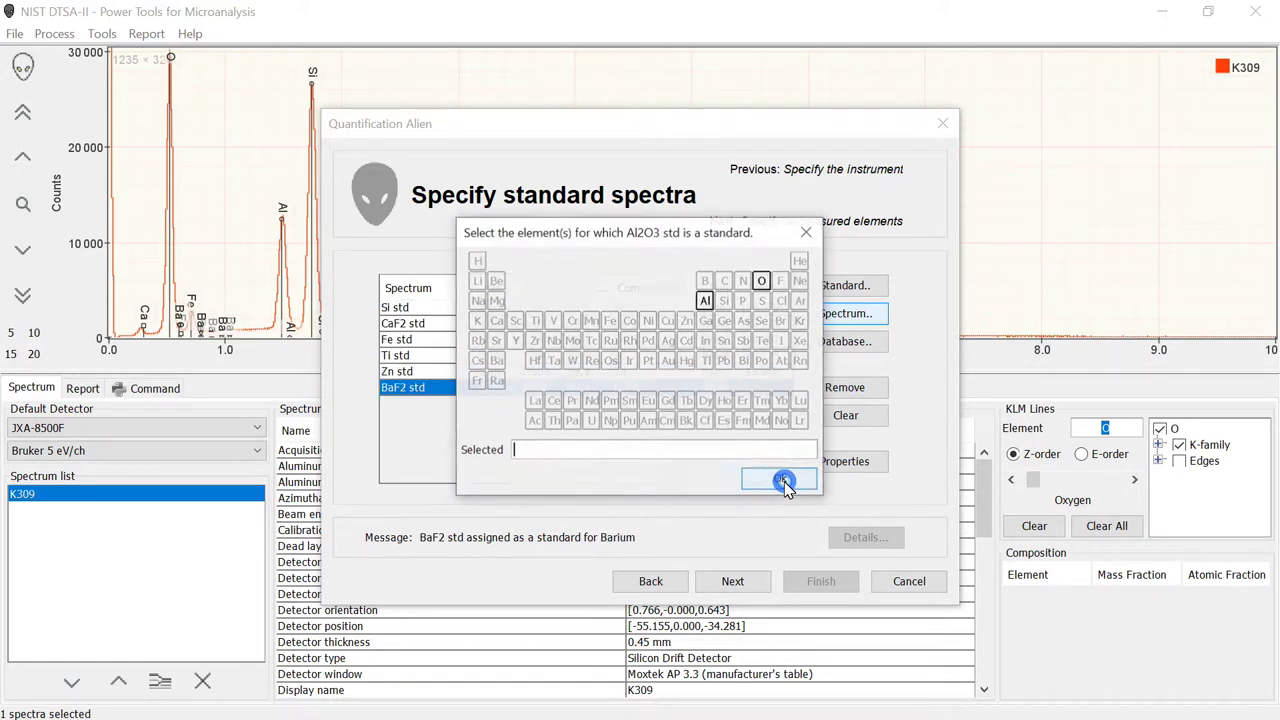
{"action": "left_click", "coordinate": [706, 302]}
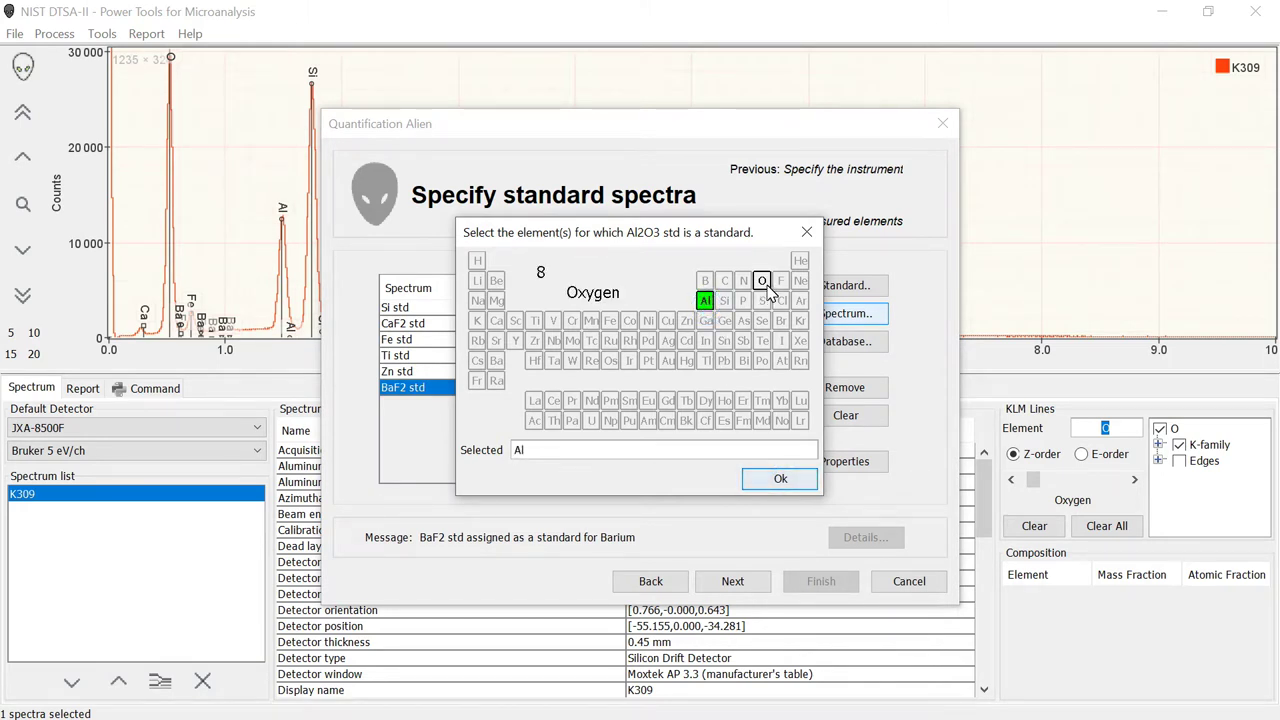
{"action": "left_click", "coordinate": [762, 281]}
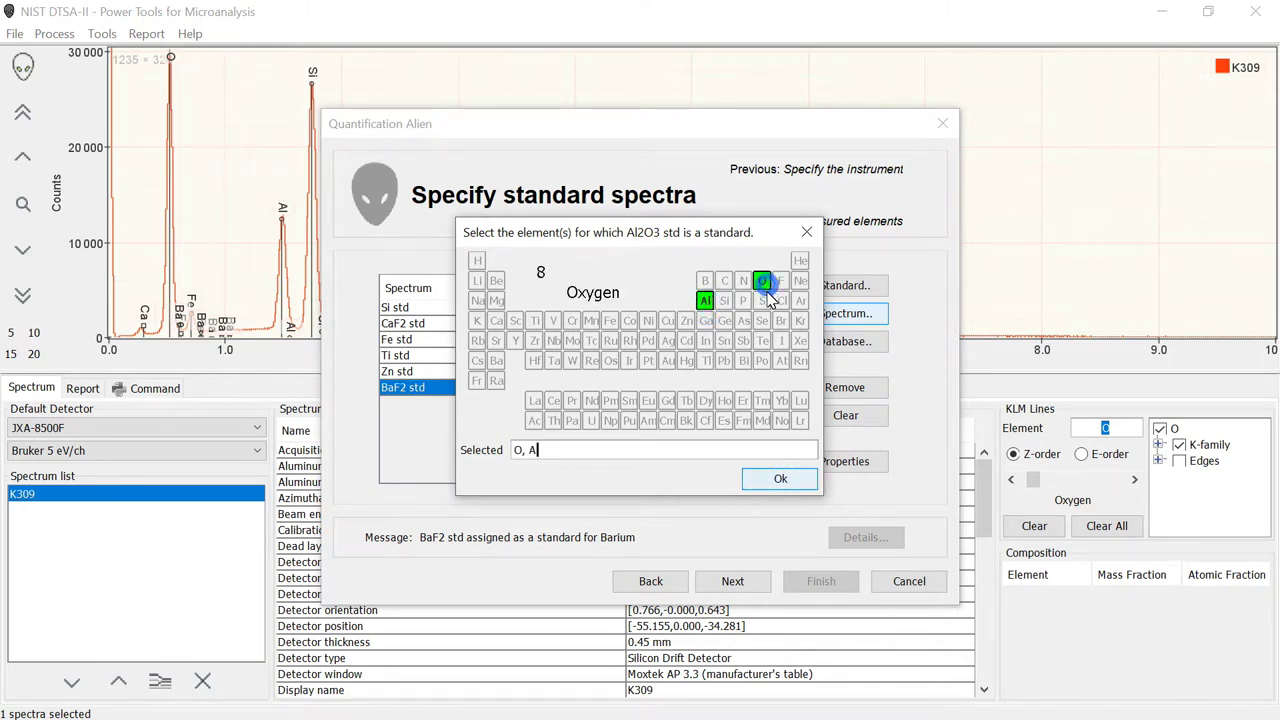
{"action": "left_click", "coordinate": [780, 481]}
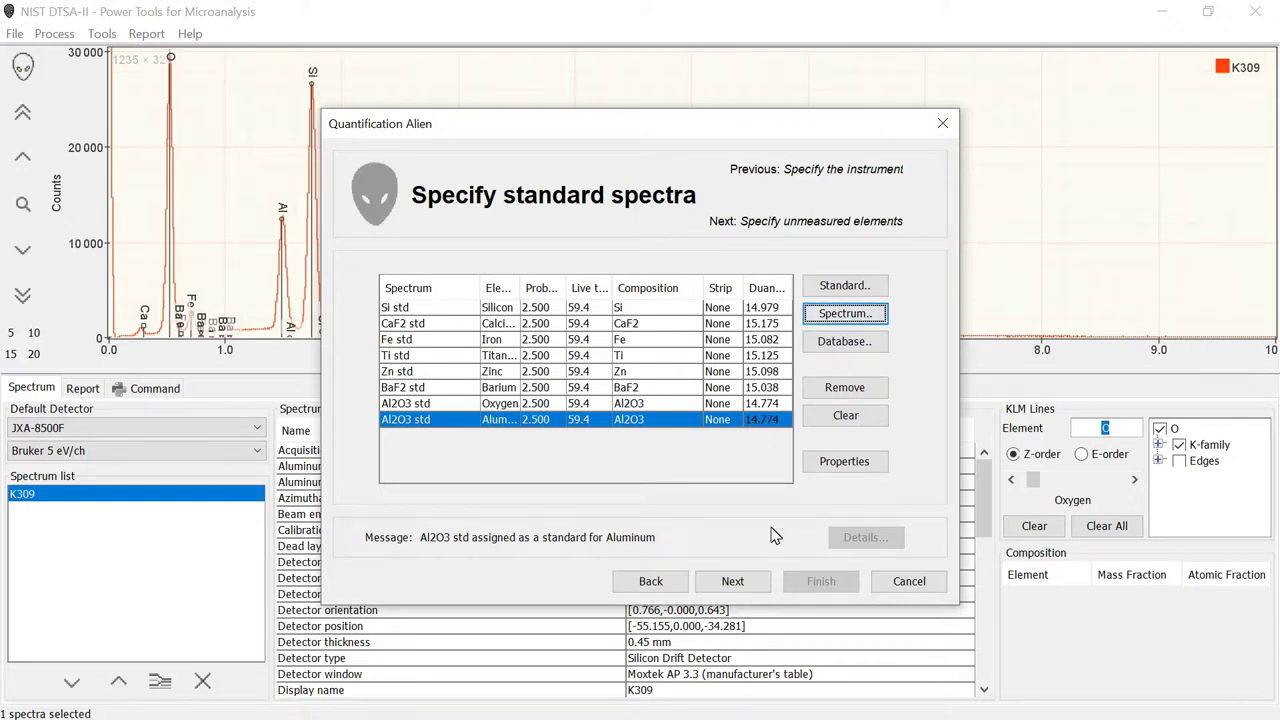
Step: Advance to the unmeasured-elements page, leaving No extra element selected
{"action": "left_click", "coordinate": [735, 581]}
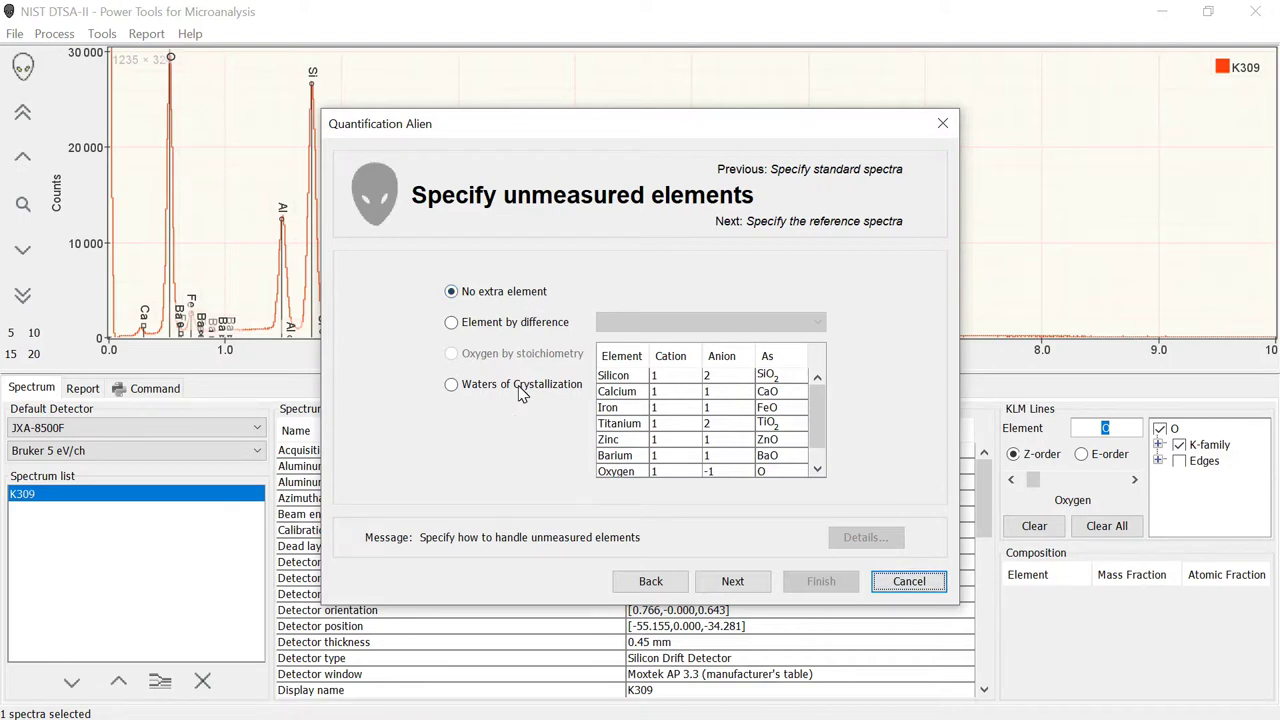
{"action": "left_click", "coordinate": [743, 589]}
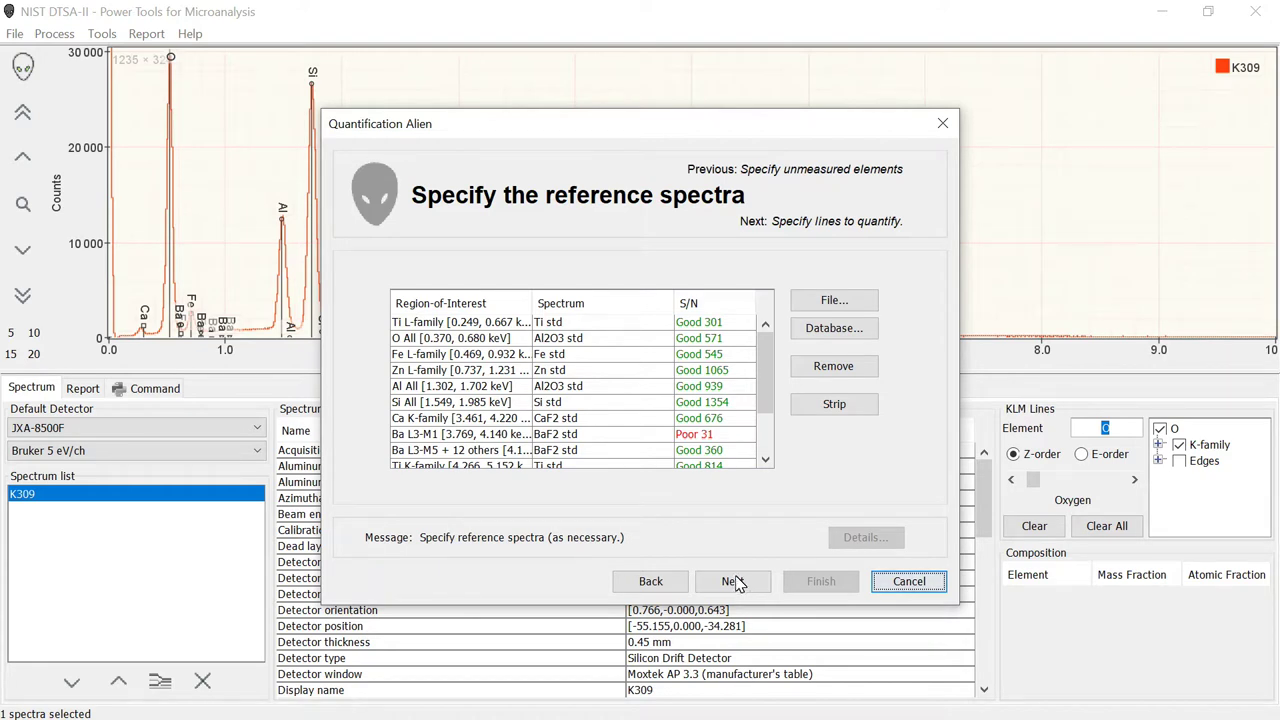
{"action": "mouse_move", "coordinate": [770, 398]}
{"action": "left_mouse_down"}
{"action": "mouse_move", "coordinate": [766, 460]}
{"action": "mouse_move", "coordinate": [778, 380]}
{"action": "left_mouse_up"}
{"action": "left_click_drag", "start_coordinate": [766, 397], "coordinate": [766, 457]}
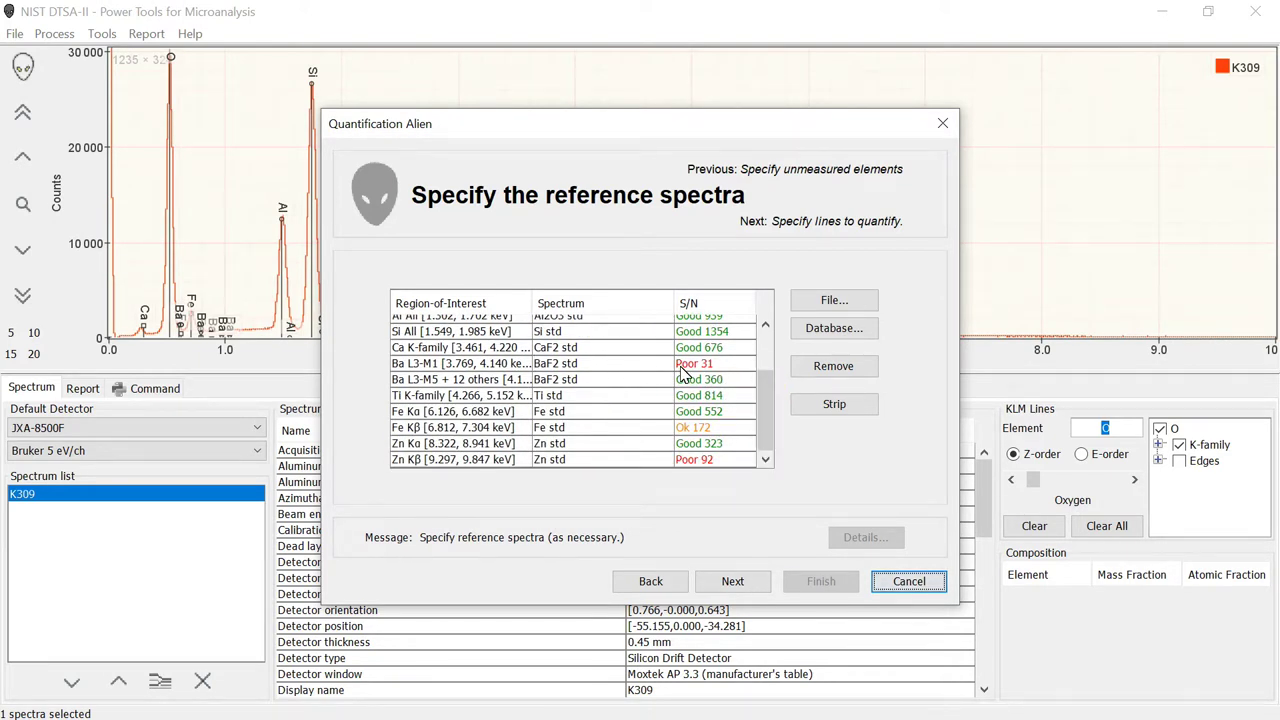
{"action": "left_click_drag", "start_coordinate": [766, 420], "coordinate": [768, 460]}
{"action": "scroll", "coordinate": [500, 380], "scroll_direction": "up", "scroll_amount": 3}
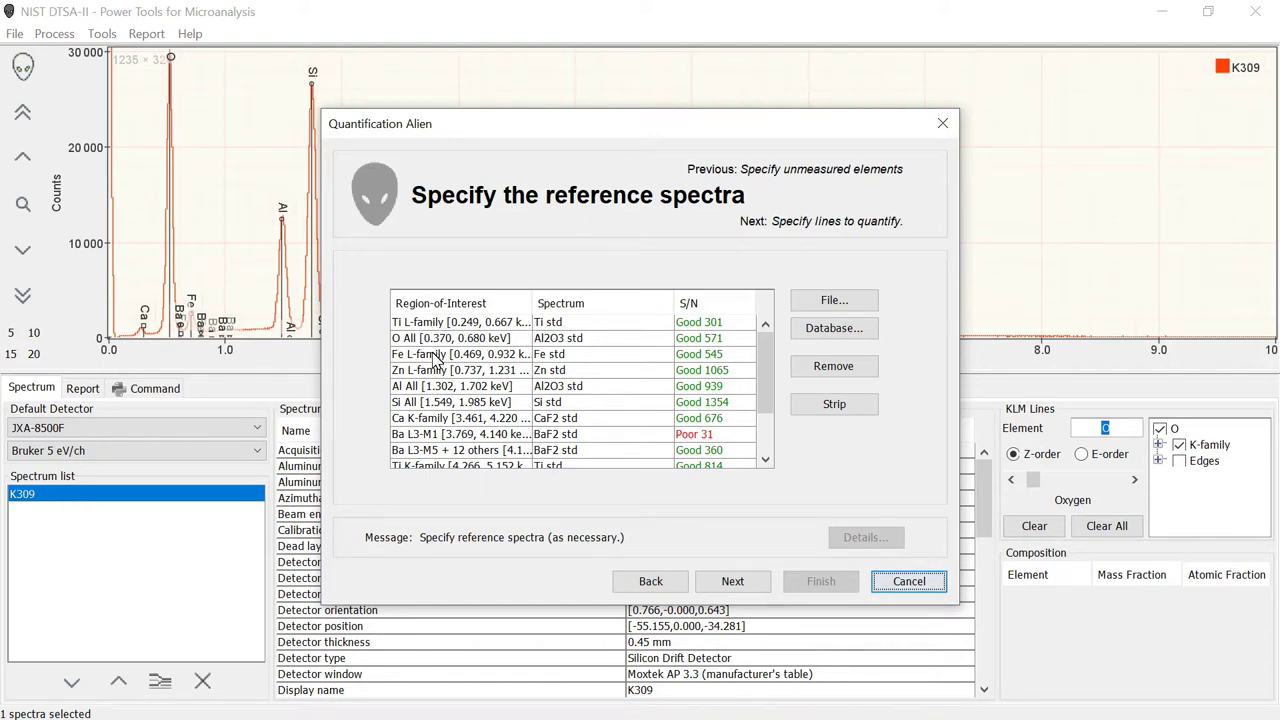
{"action": "scroll", "coordinate": [433, 360], "scroll_direction": "down", "scroll_amount": 2}
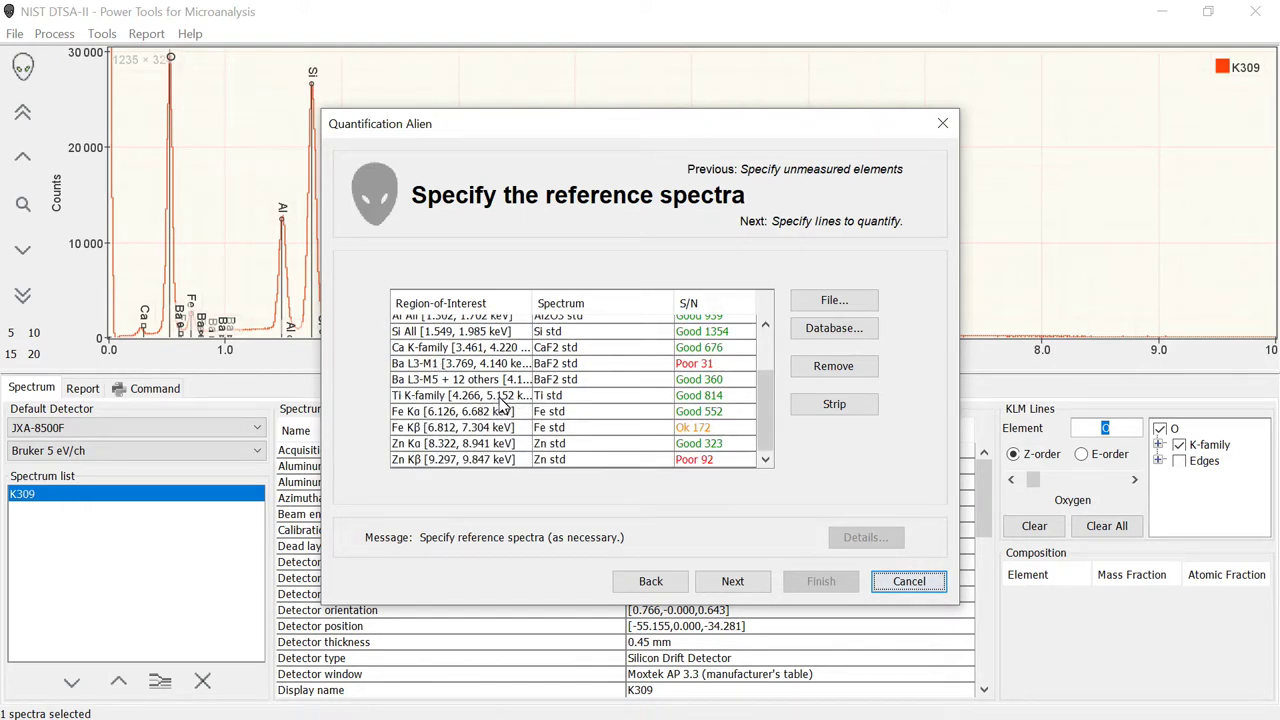
{"action": "scroll", "coordinate": [497, 407], "scroll_direction": "up", "scroll_amount": 3}
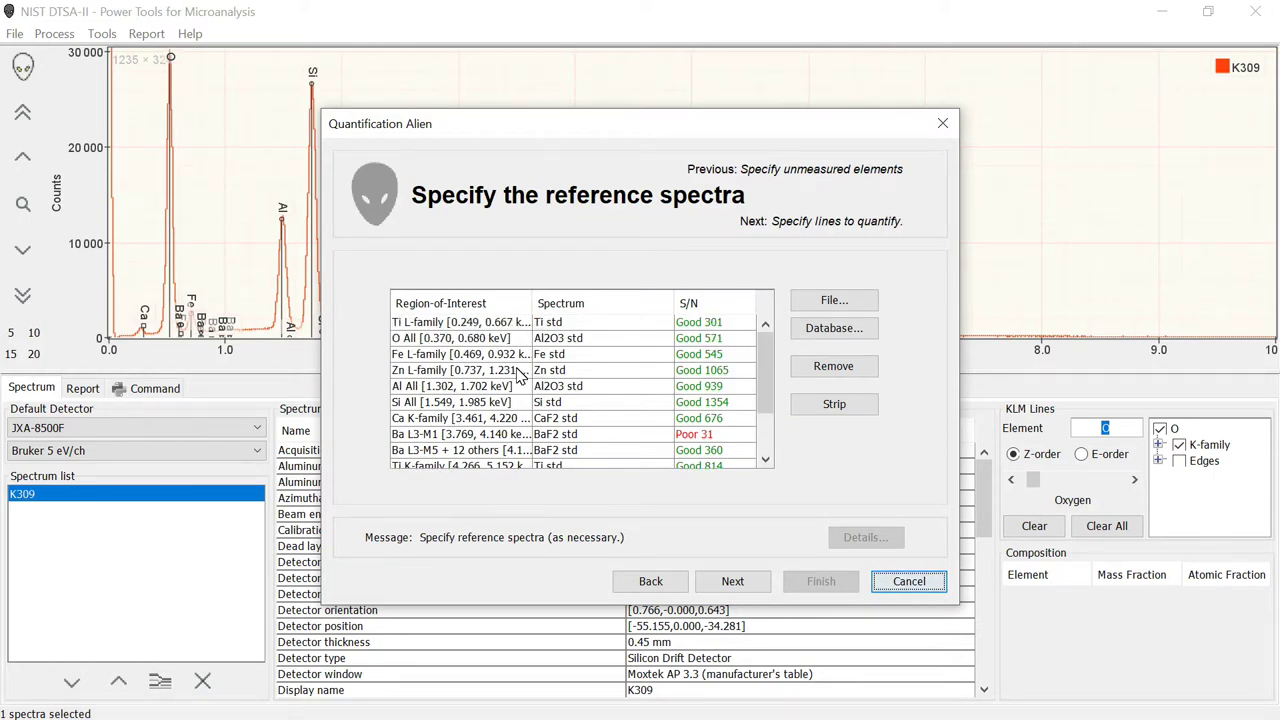
{"action": "scroll", "coordinate": [520, 375], "scroll_direction": "down", "scroll_amount": 3}
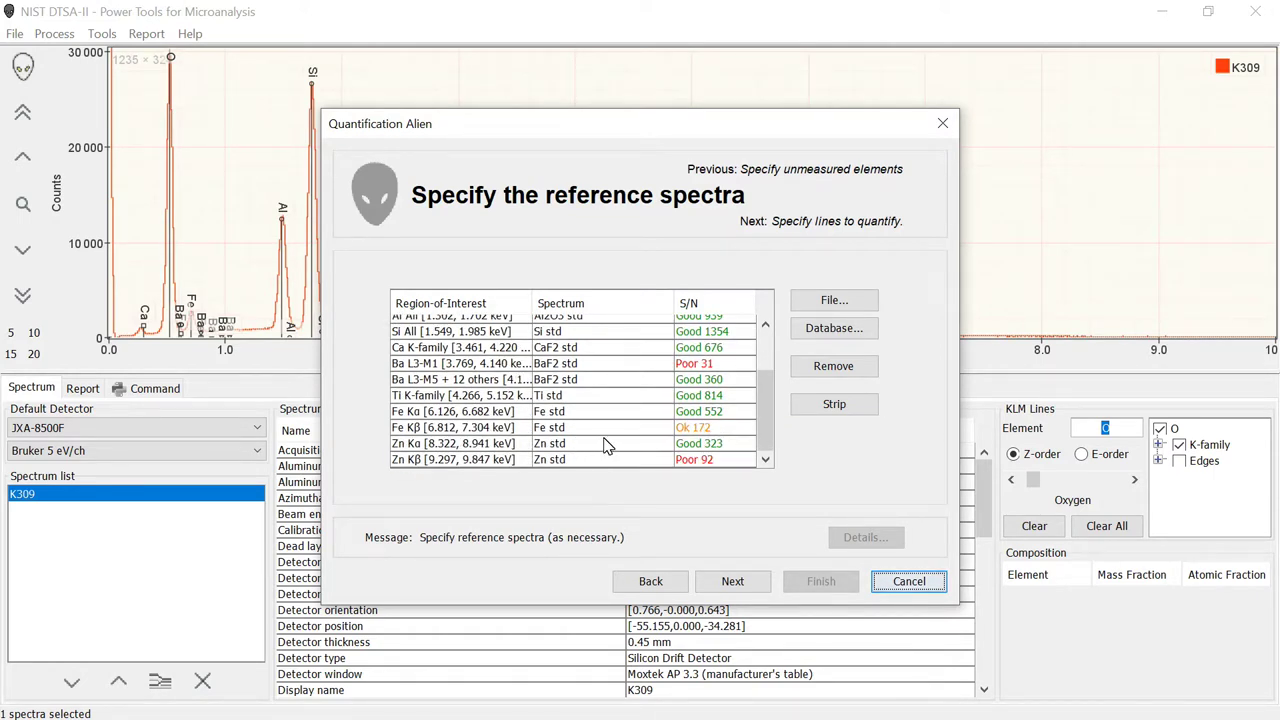
{"action": "scroll", "coordinate": [693, 450], "scroll_direction": "up", "scroll_amount": 3}
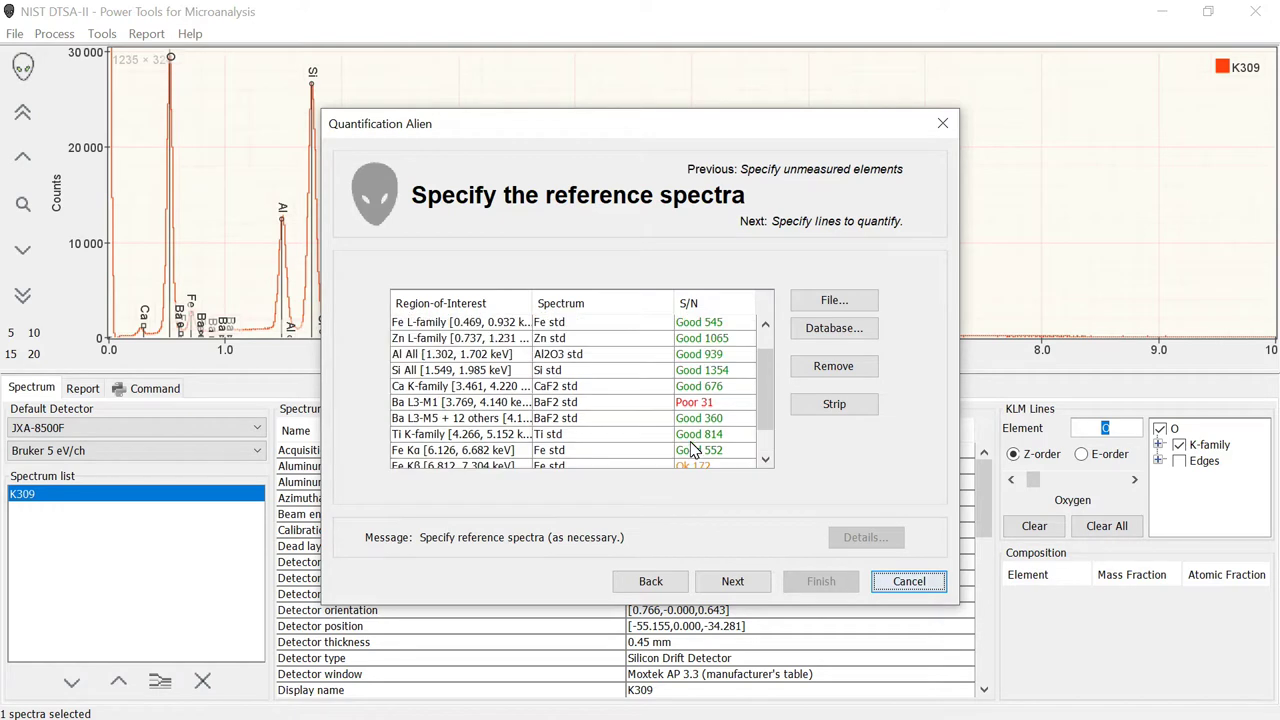
{"action": "scroll", "coordinate": [693, 450], "scroll_direction": "down", "scroll_amount": 3}
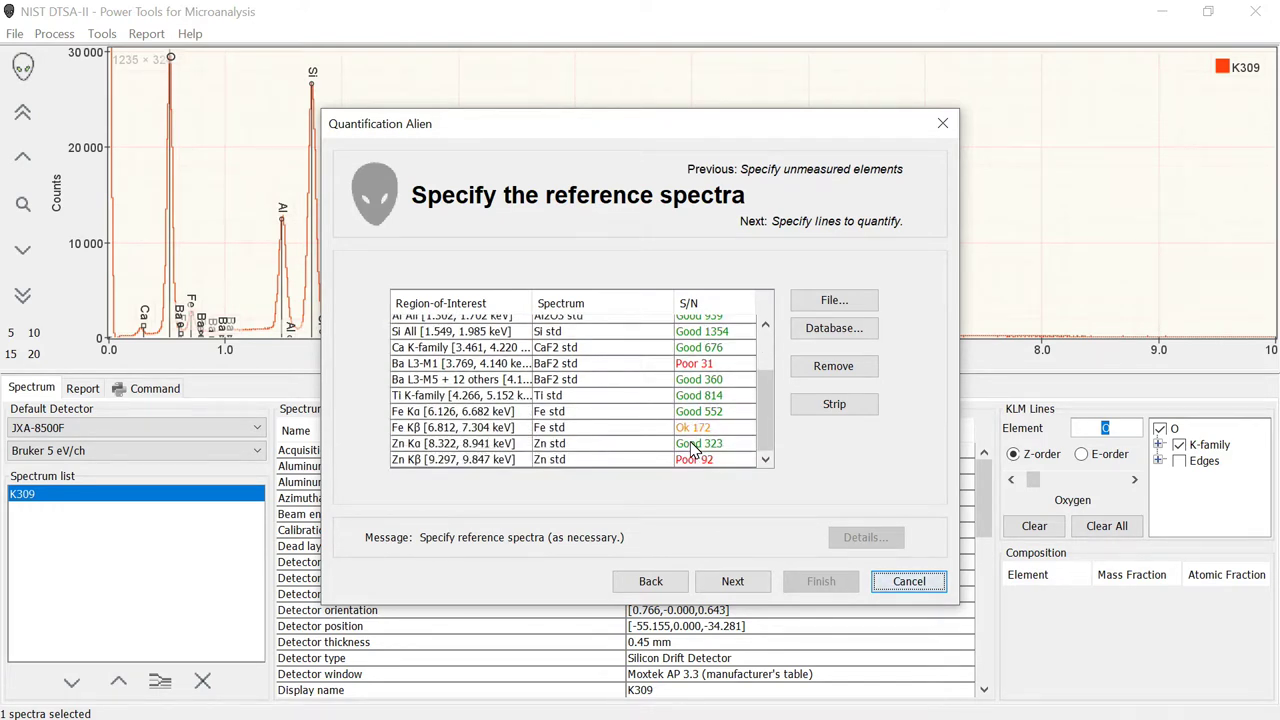
{"action": "scroll", "coordinate": [690, 446], "scroll_direction": "up", "scroll_amount": 3}
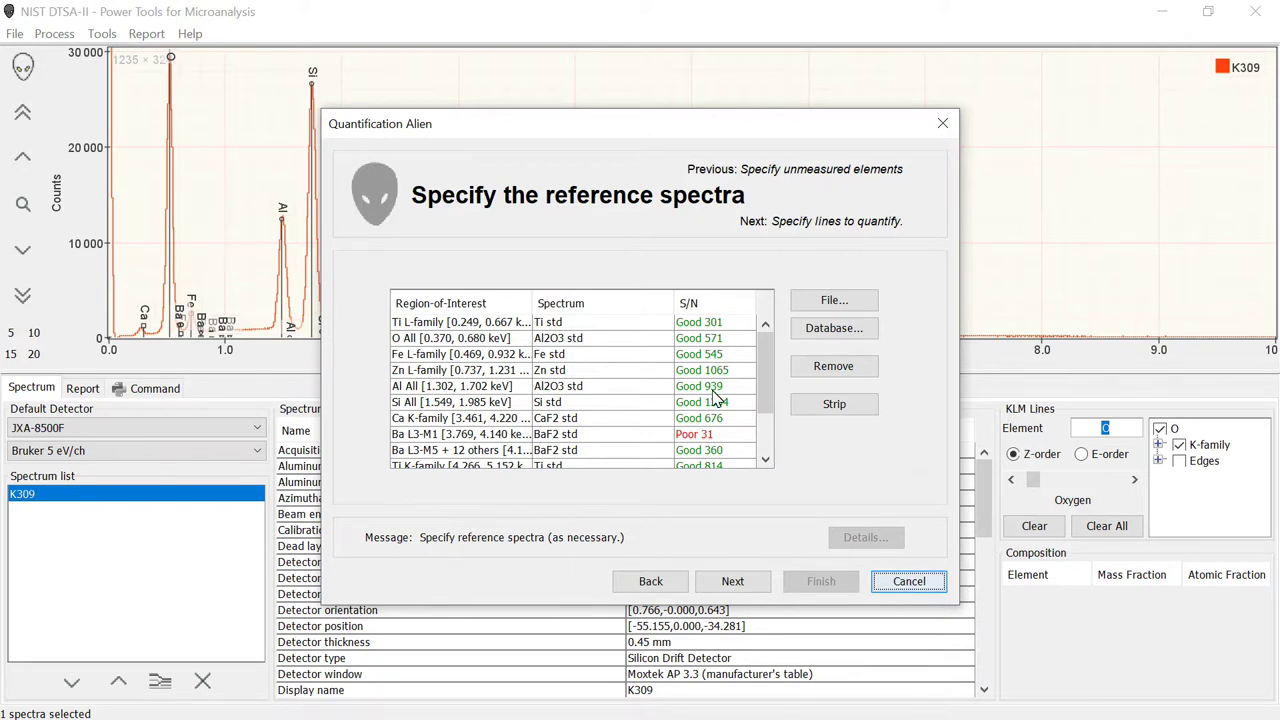
{"action": "left_click", "coordinate": [733, 583]}
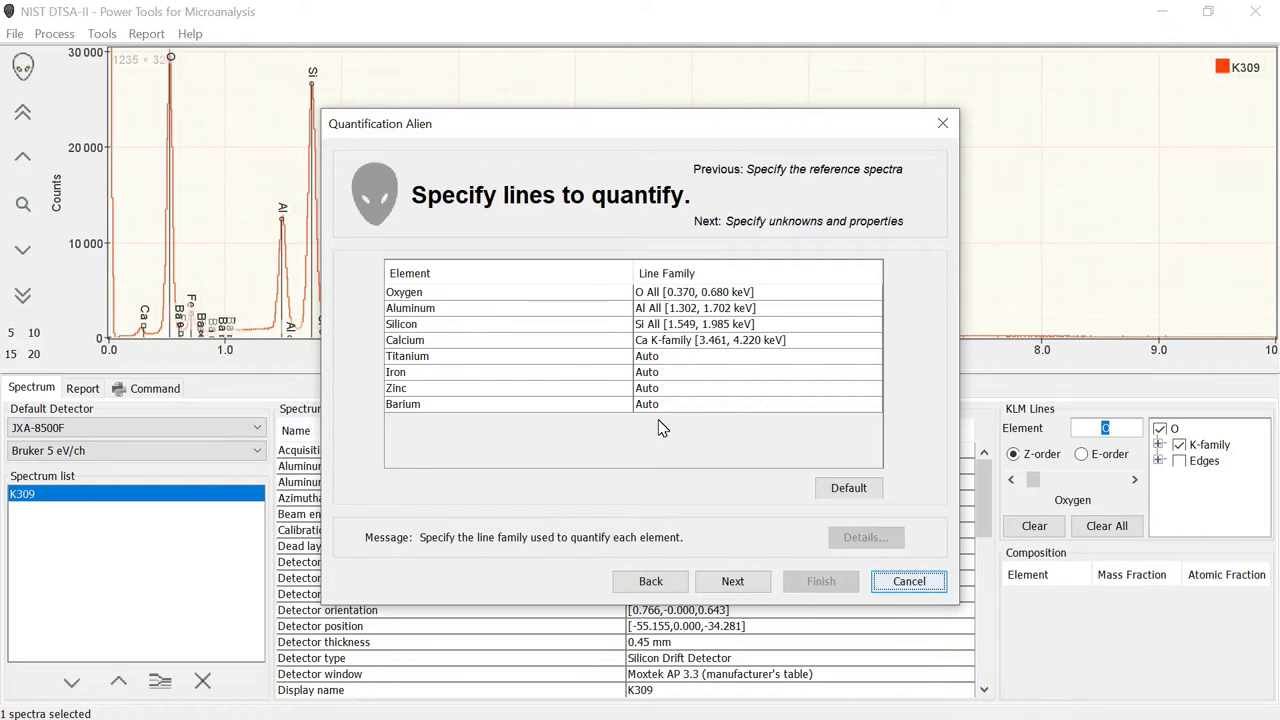
Step: Set Titanium to Ti K-family lines and apply default line families for Fe, Zn and Ba
{"action": "left_click", "coordinate": [664, 360]}
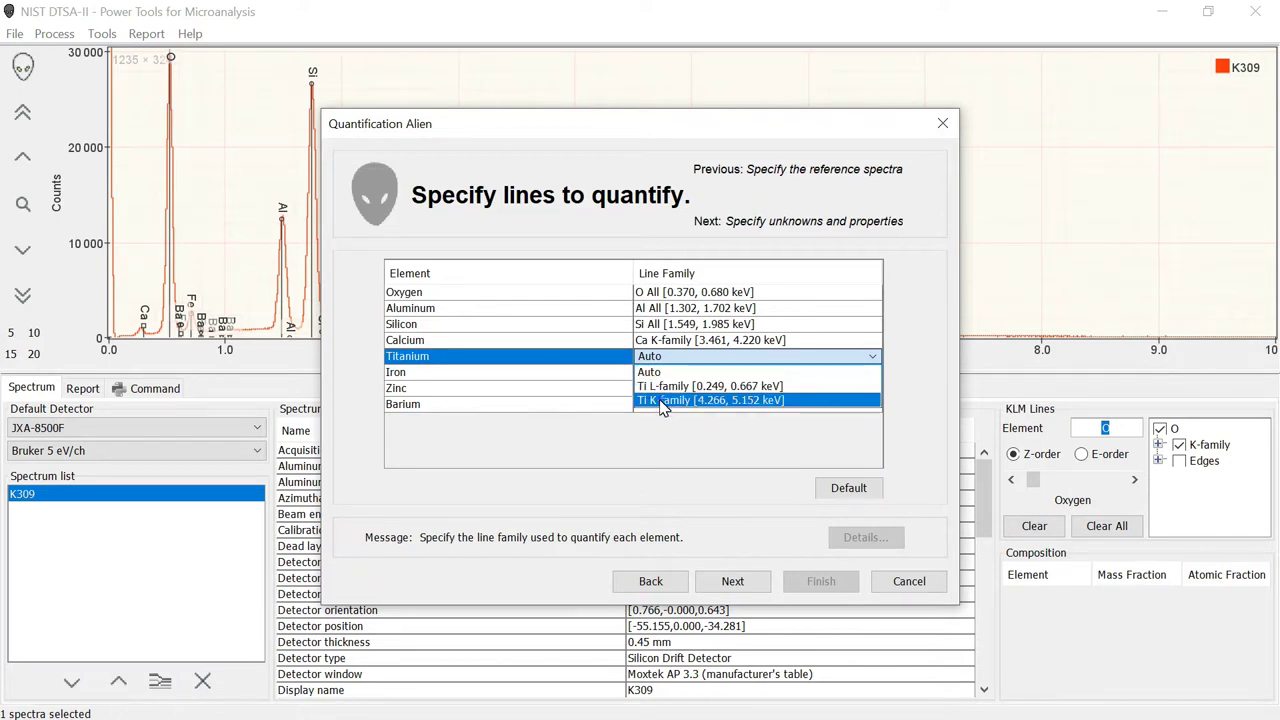
{"action": "left_click", "coordinate": [662, 400]}
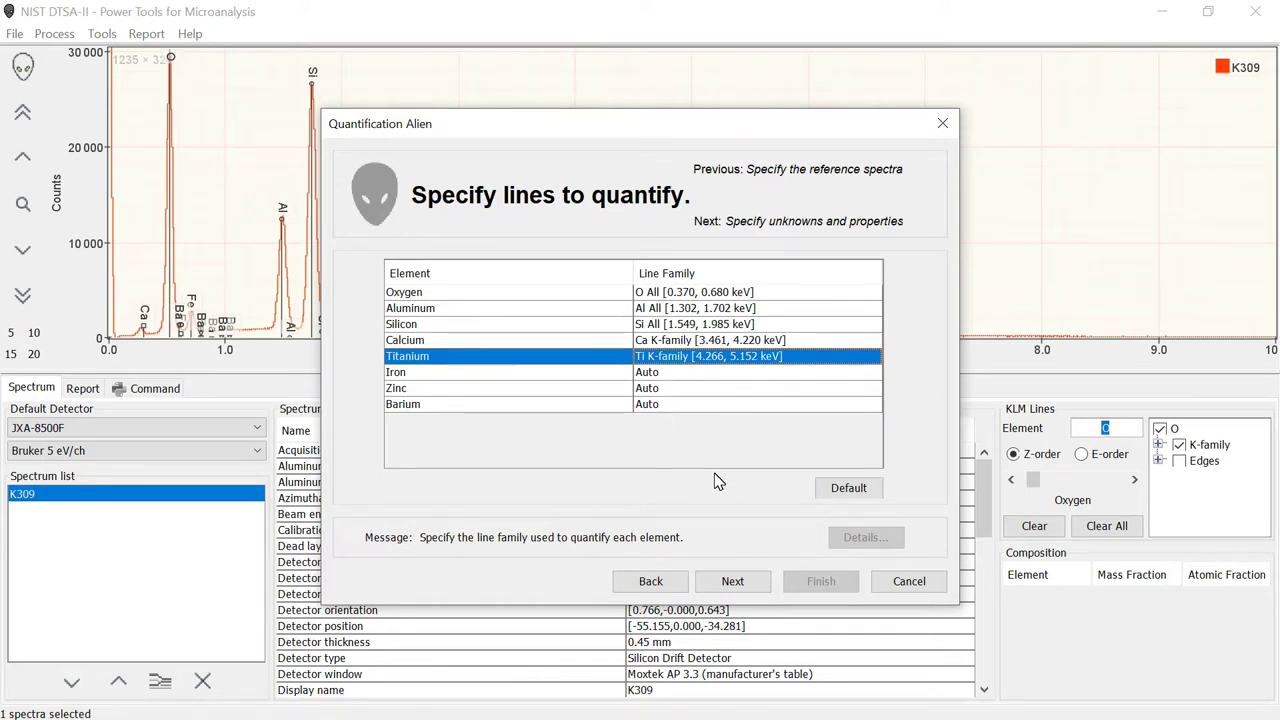
{"action": "left_click", "coordinate": [855, 493]}
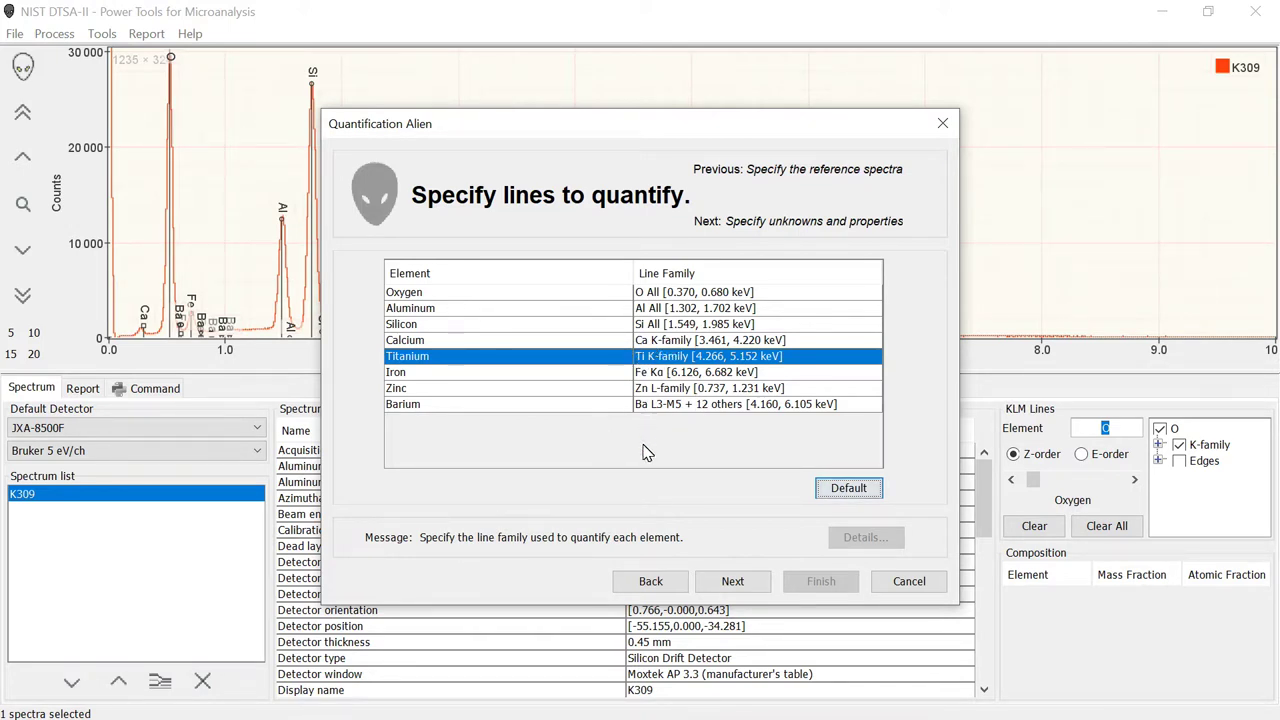
{"action": "left_click", "coordinate": [738, 588]}
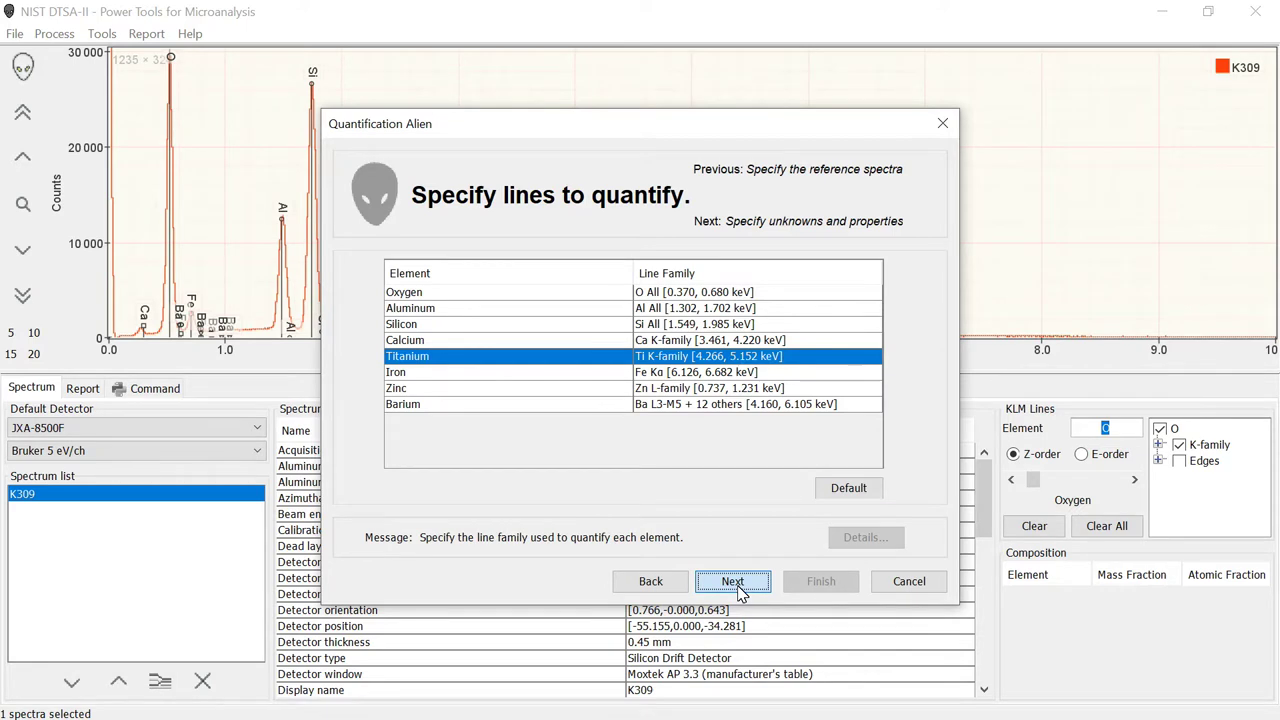
Step: Keep K309 as the unknown spectrum and proceed to the results page
{"action": "left_click", "coordinate": [738, 588]}
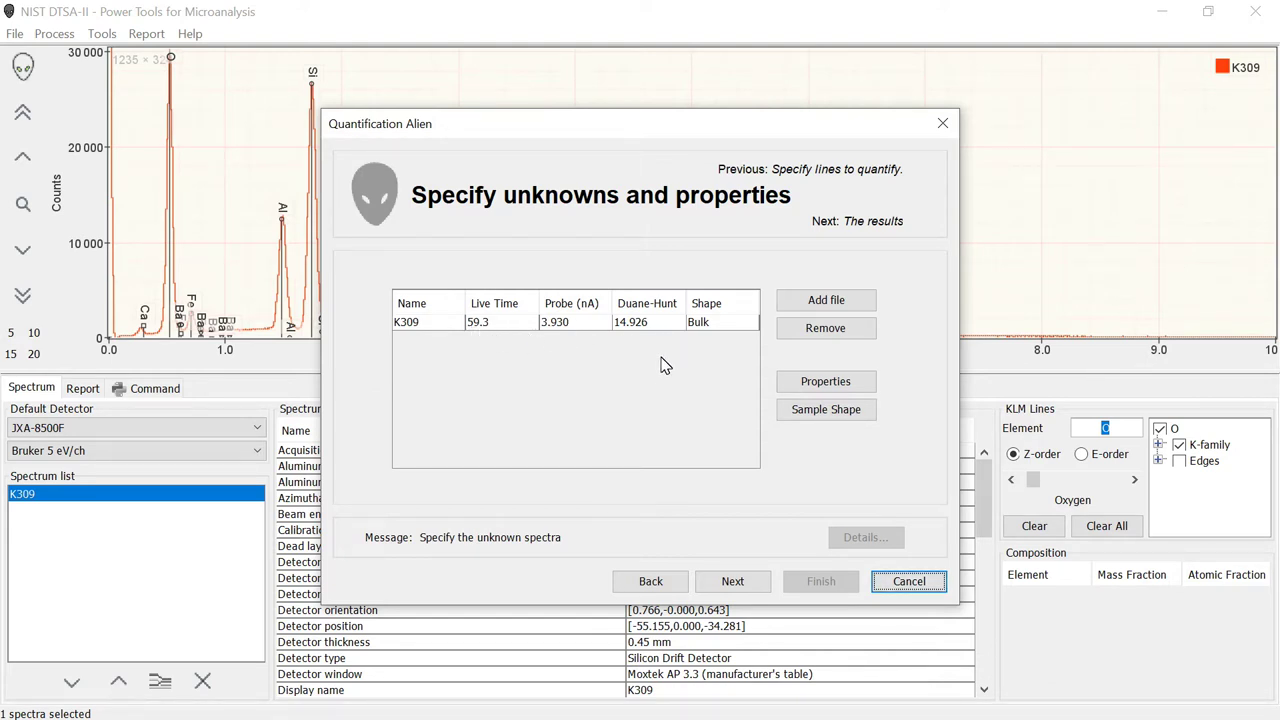
{"action": "left_click", "coordinate": [735, 581]}
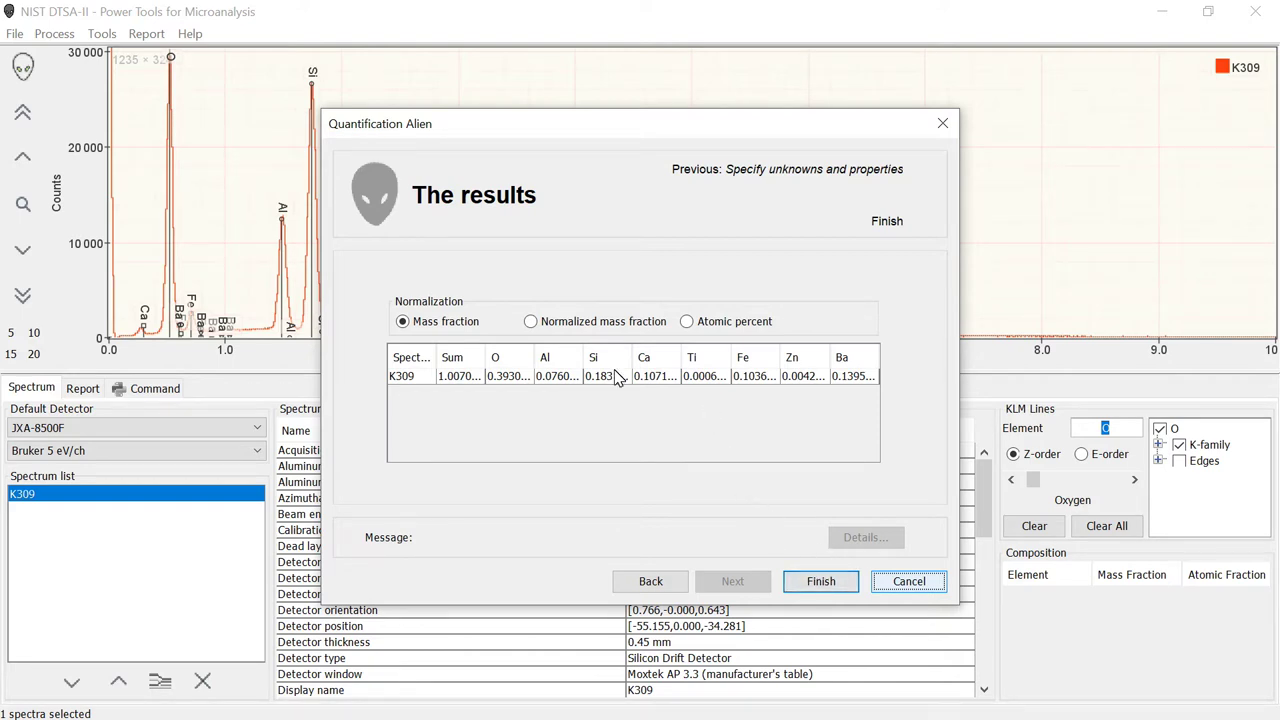
Step: Finish the wizard once K309's mass fractions are computed (O 0.3930, Si 0.1831)
{"action": "left_click", "coordinate": [821, 585]}
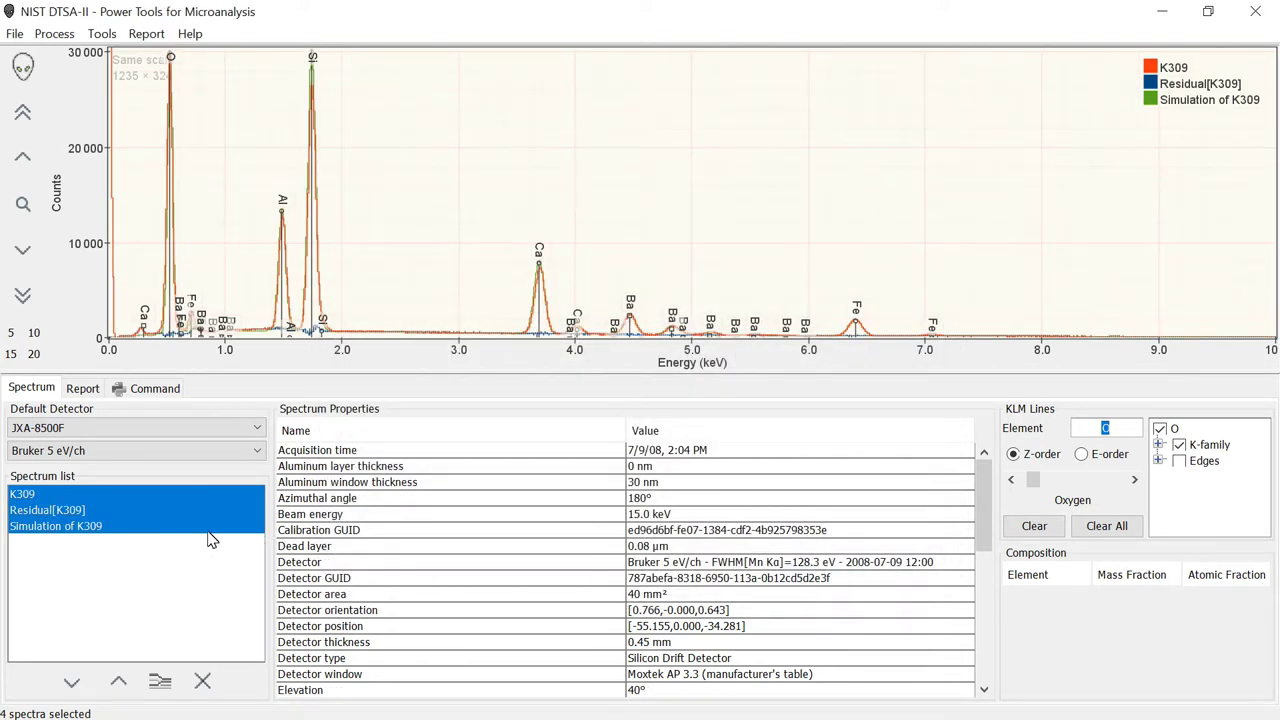
Step: Compare K309 with Residual[K309] and Simulation of K309, ending with Residual[K309] overlaid on K309
{"action": "left_click", "coordinate": [104, 498]}
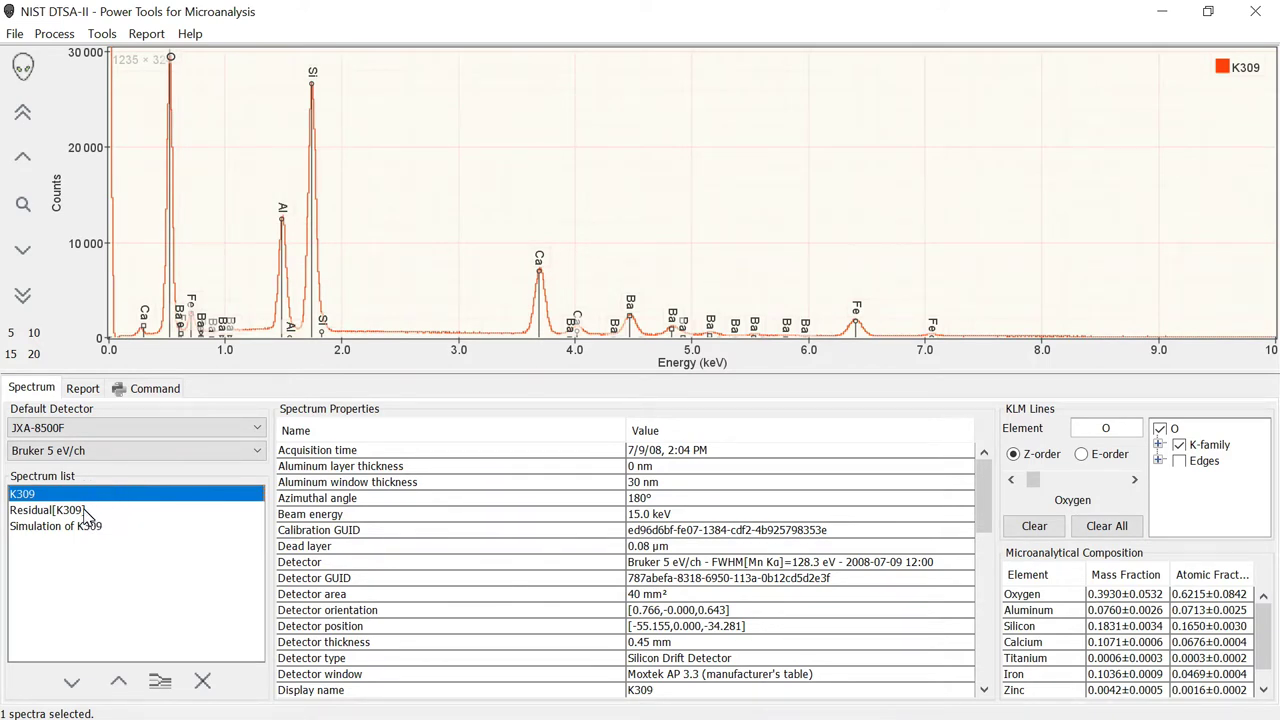
{"action": "left_click", "coordinate": [86, 511], "text": "ctrl"}
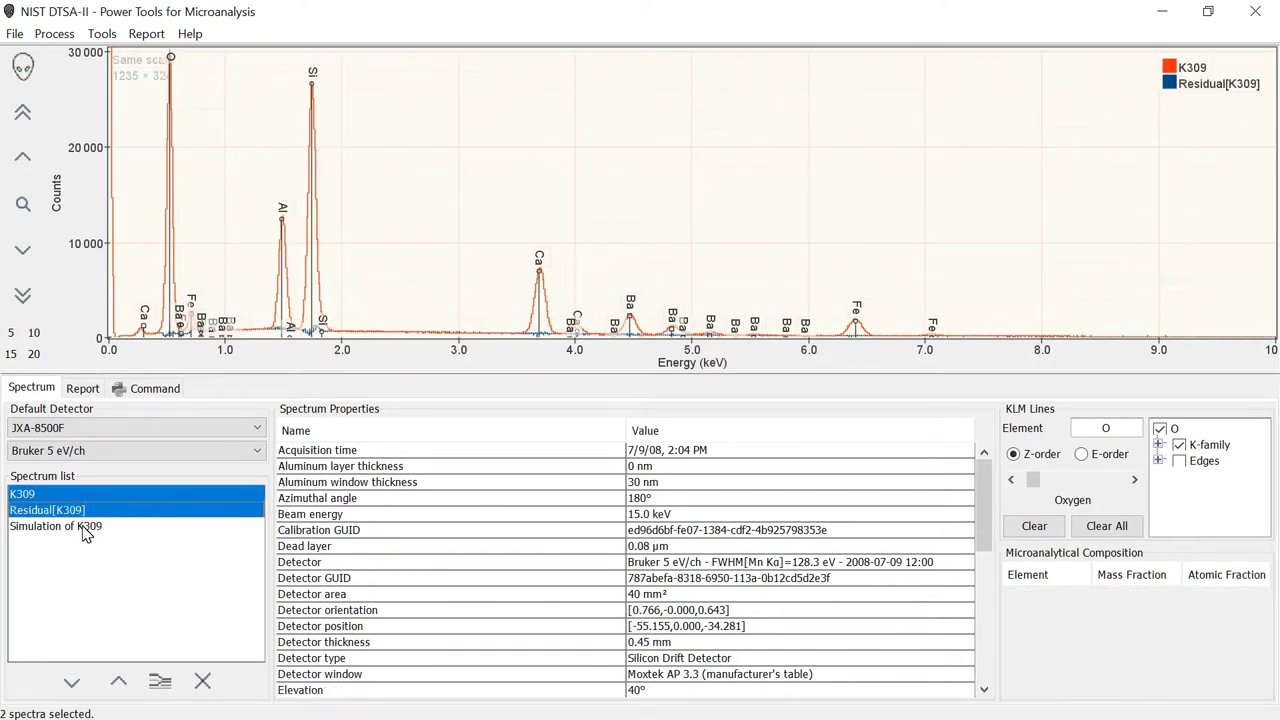
{"action": "left_click", "coordinate": [86, 527], "text": "ctrl"}
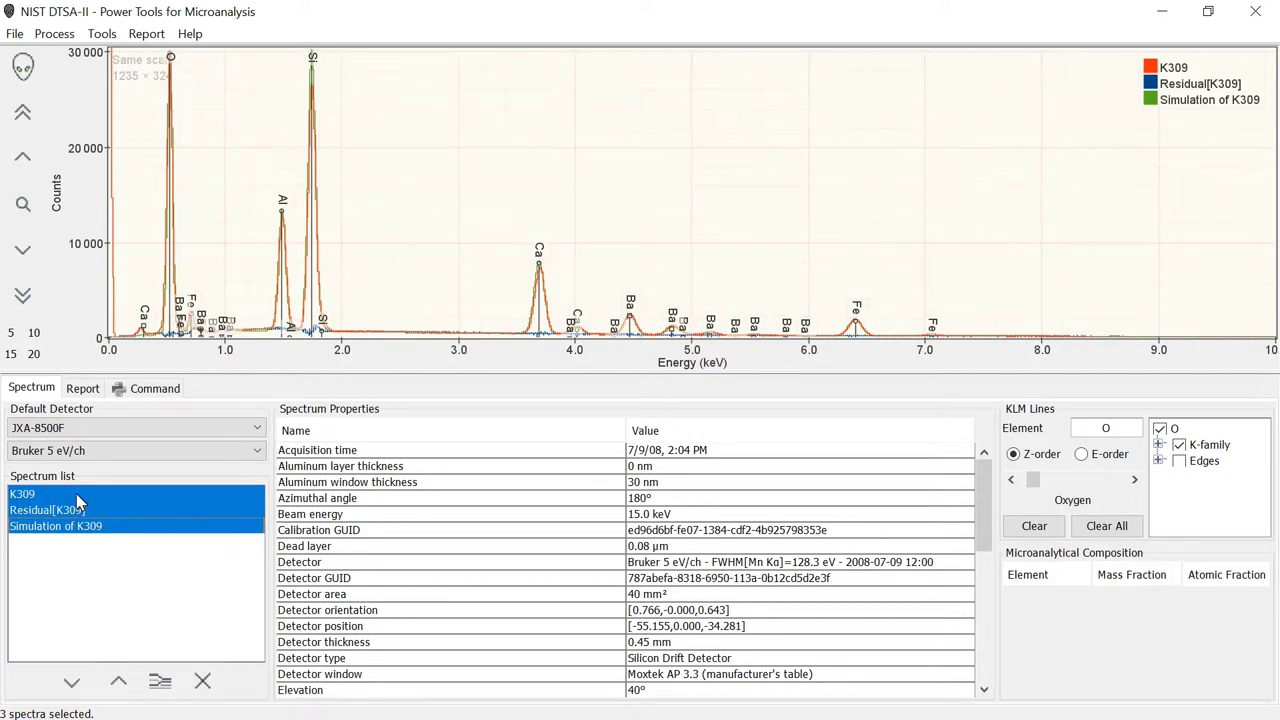
{"action": "left_click", "coordinate": [76, 493]}
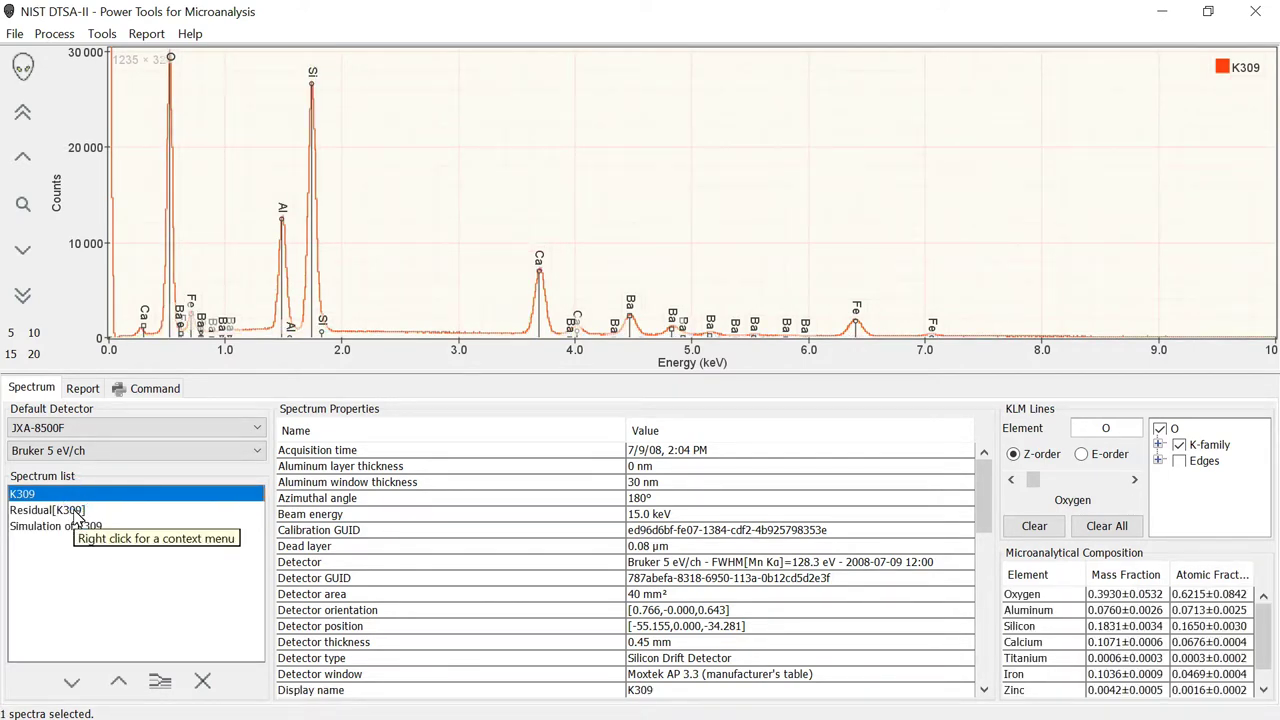
{"action": "left_click", "coordinate": [75, 512], "text": "ctrl"}
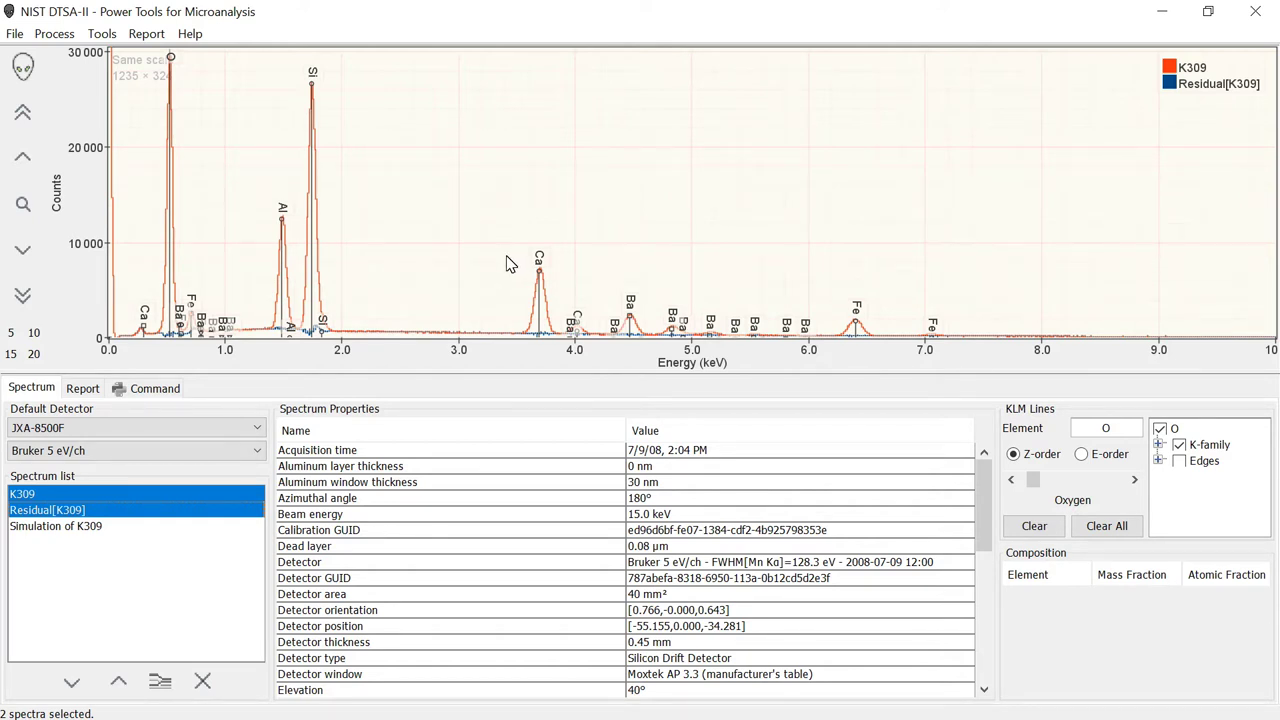
{"action": "scroll", "coordinate": [506, 263], "scroll_direction": "up", "scroll_amount": 10}
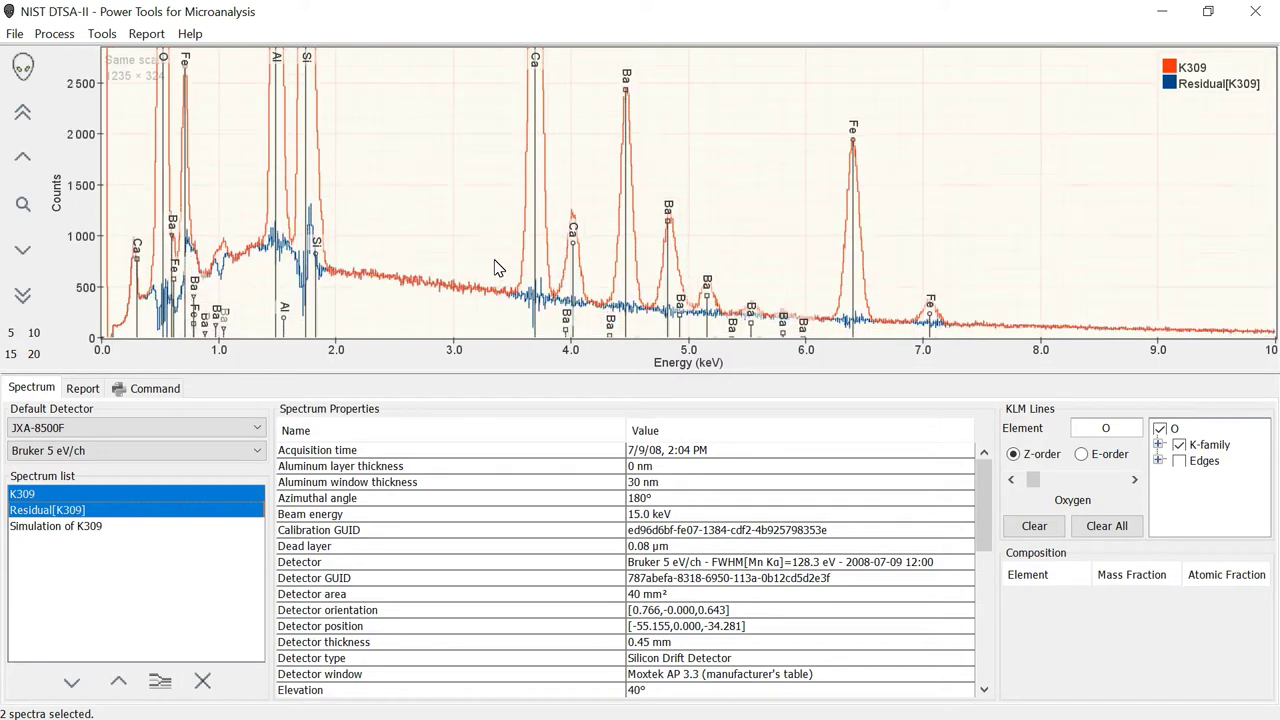
Step: Scroll the plot to inspect Residual[K309] over K309, flat except near the O, Al and Si peaks
{"action": "scroll", "coordinate": [498, 268], "scroll_direction": "up", "scroll_amount": 2}
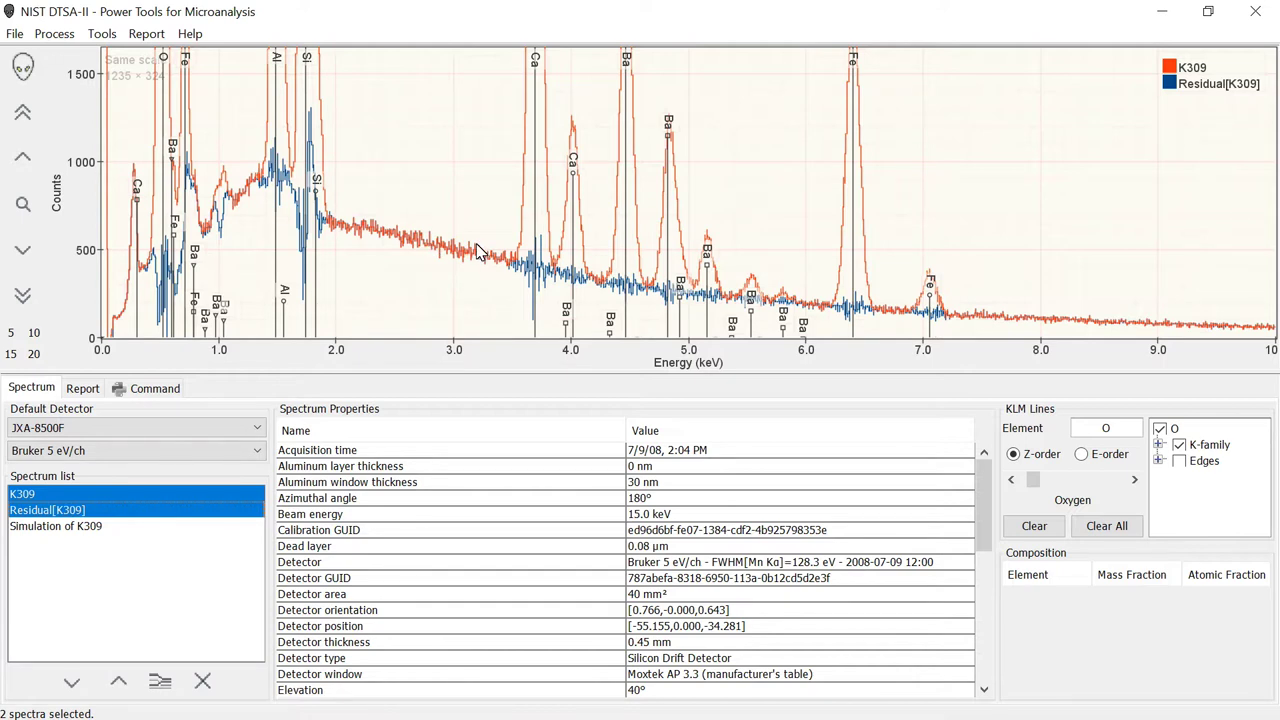
{"action": "scroll", "coordinate": [477, 250], "scroll_direction": "down", "scroll_amount": 1}
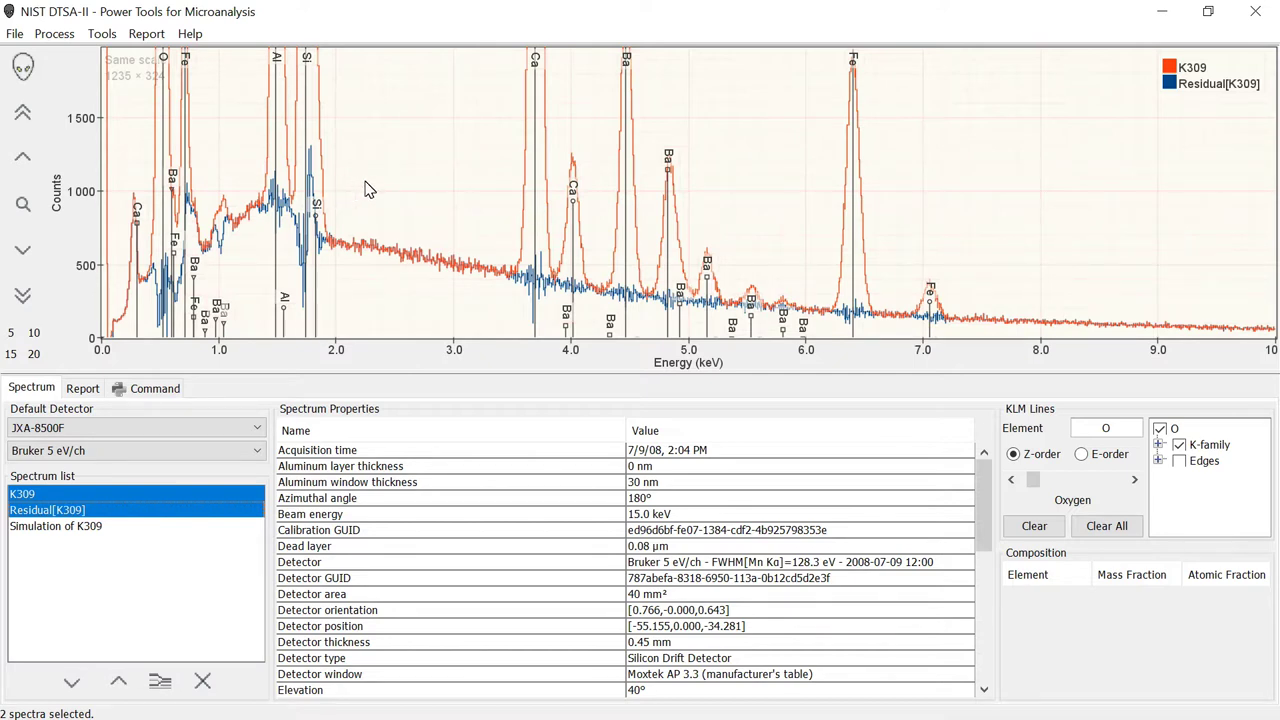
{"action": "scroll", "coordinate": [367, 190], "scroll_direction": "down", "scroll_amount": 1}
{"action": "scroll", "coordinate": [367, 190], "scroll_direction": "down", "scroll_amount": 1}
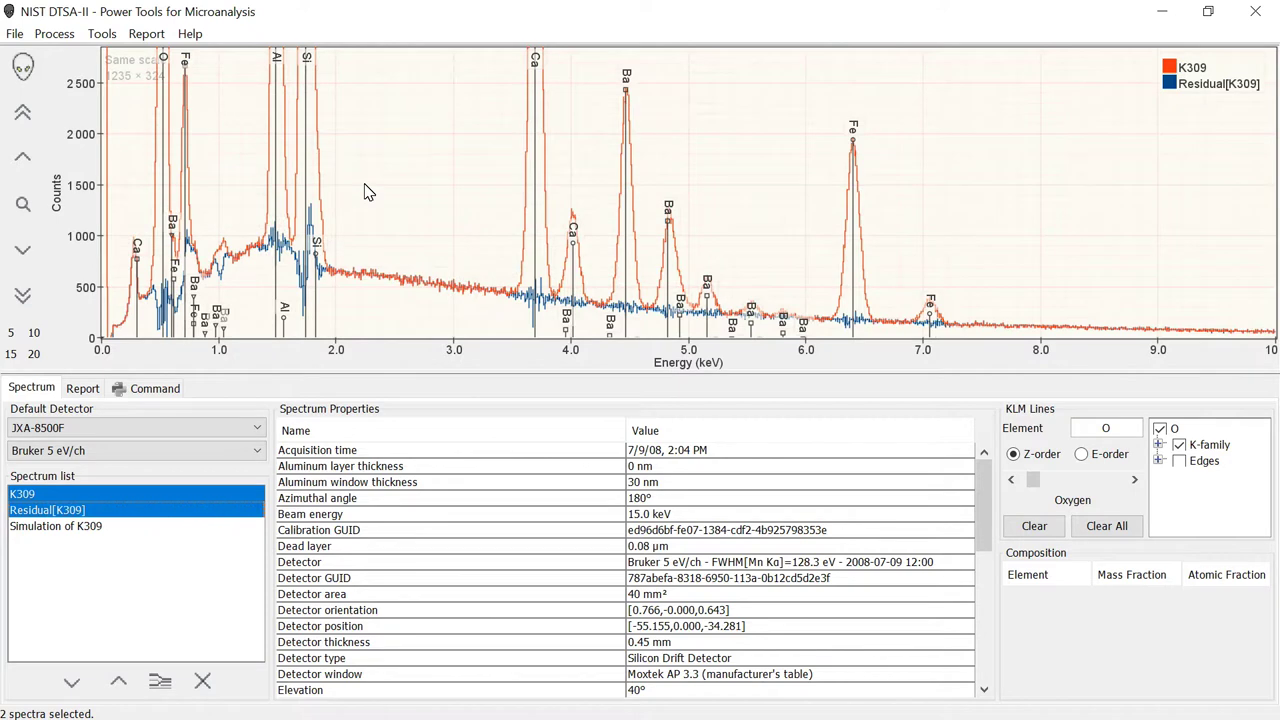
{"action": "scroll", "coordinate": [367, 191], "scroll_direction": "down", "scroll_amount": 1}
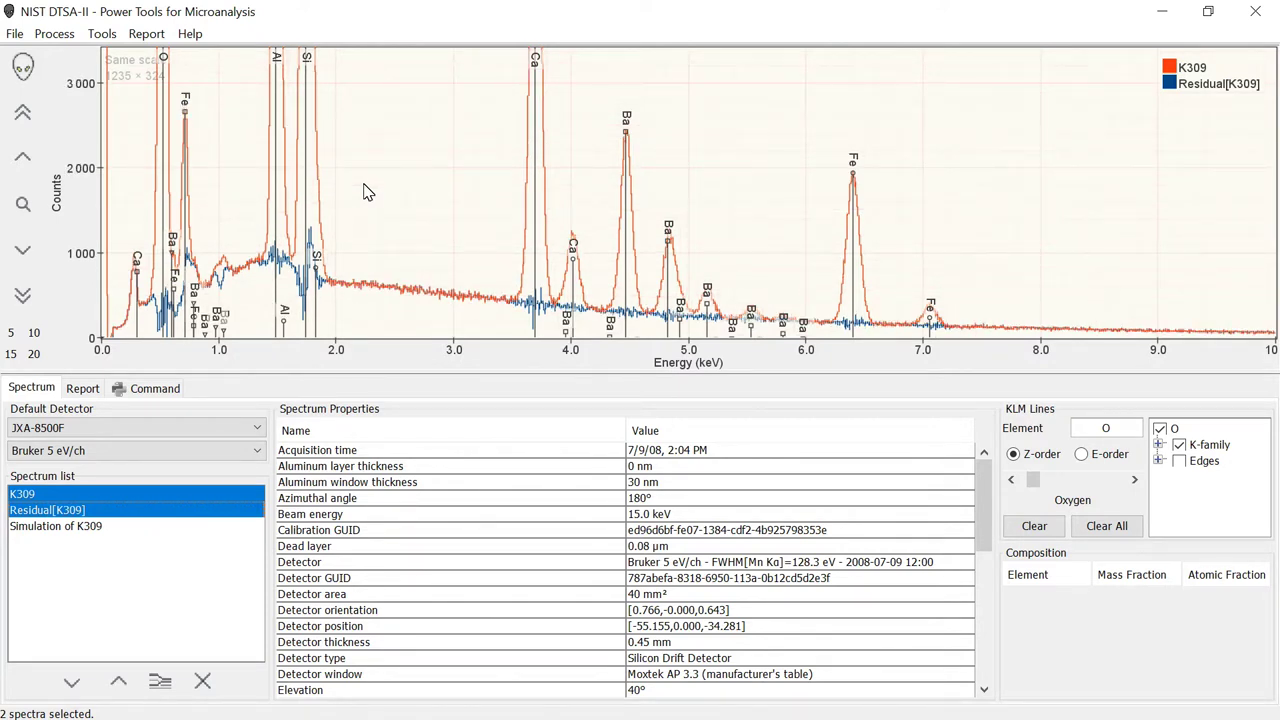
{"action": "scroll", "coordinate": [365, 192], "scroll_direction": "down", "scroll_amount": 2}
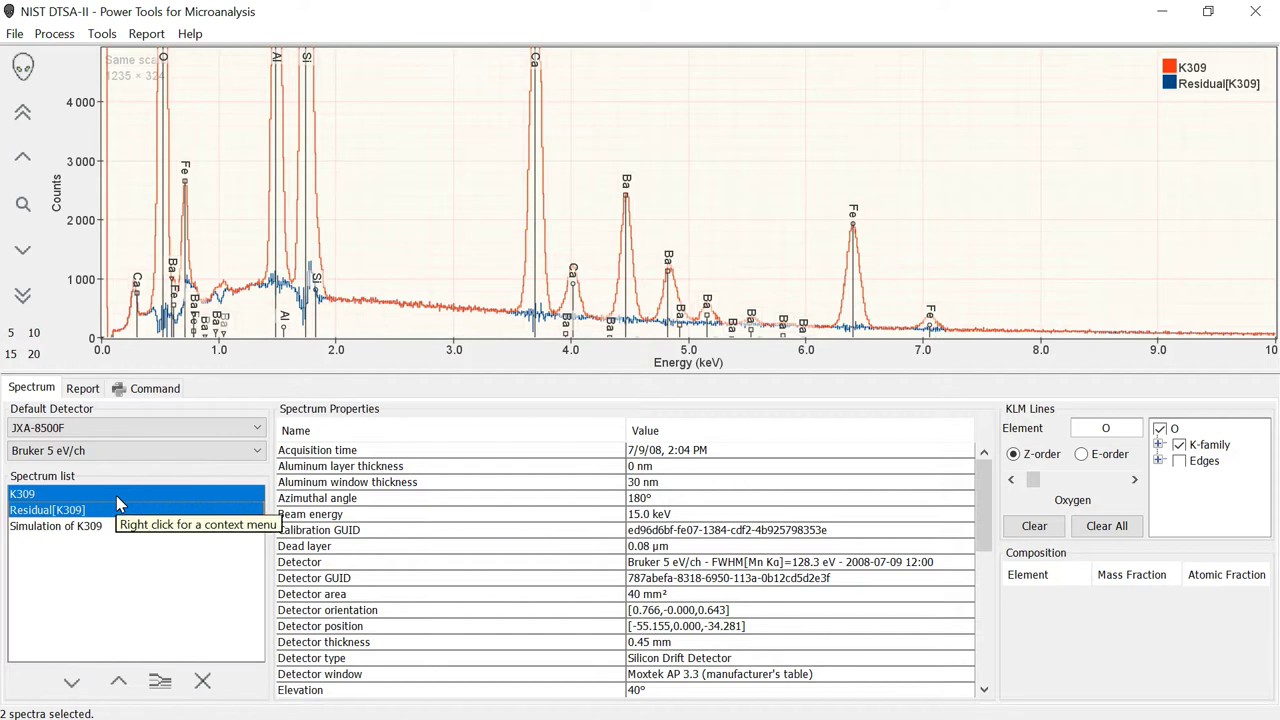
Step: Show the session's HTML report and enlarge its pane by shrinking the chart
{"action": "left_click", "coordinate": [84, 389]}
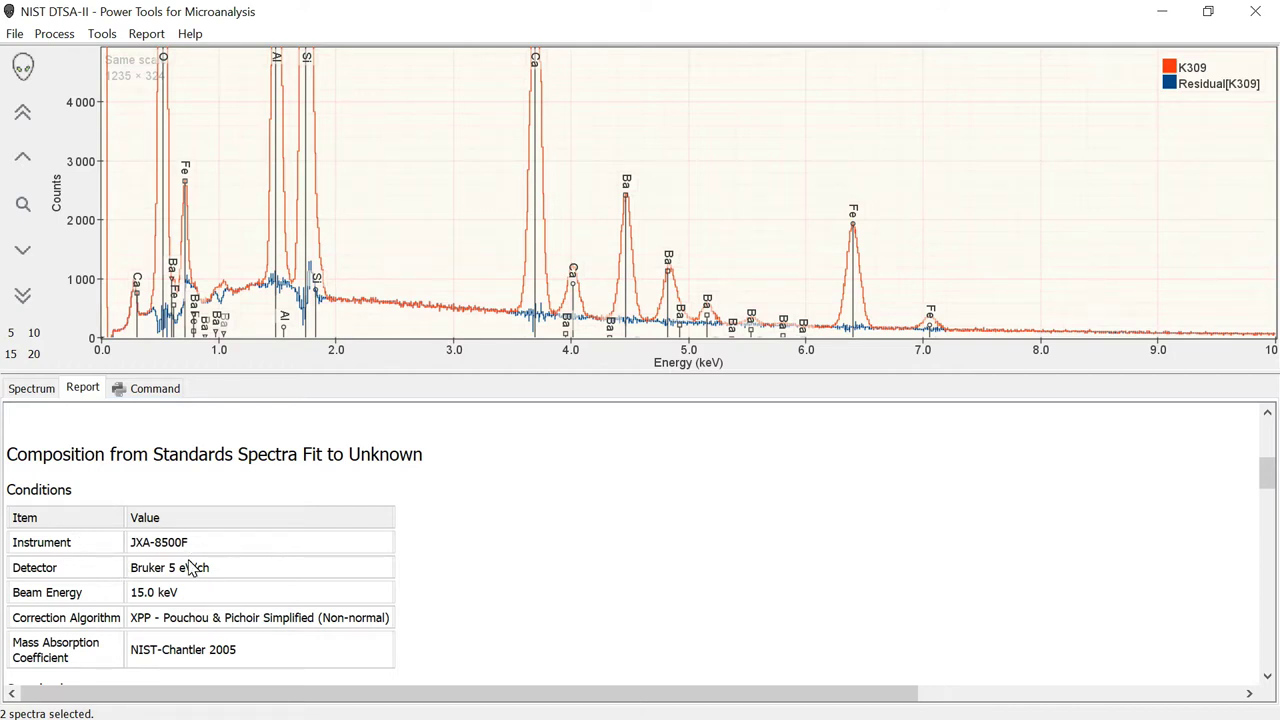
{"action": "scroll", "coordinate": [555, 541], "scroll_direction": "down", "scroll_amount": 3}
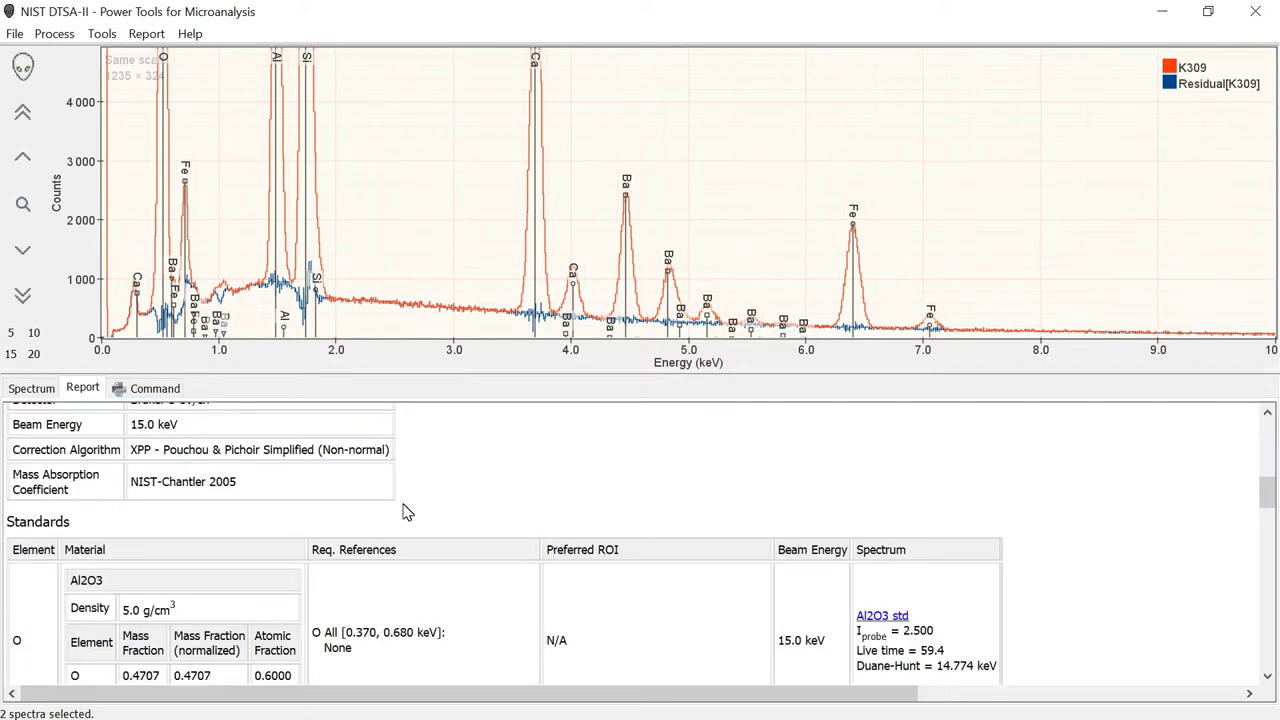
{"action": "scroll", "coordinate": [410, 510], "scroll_direction": "down", "scroll_amount": 1}
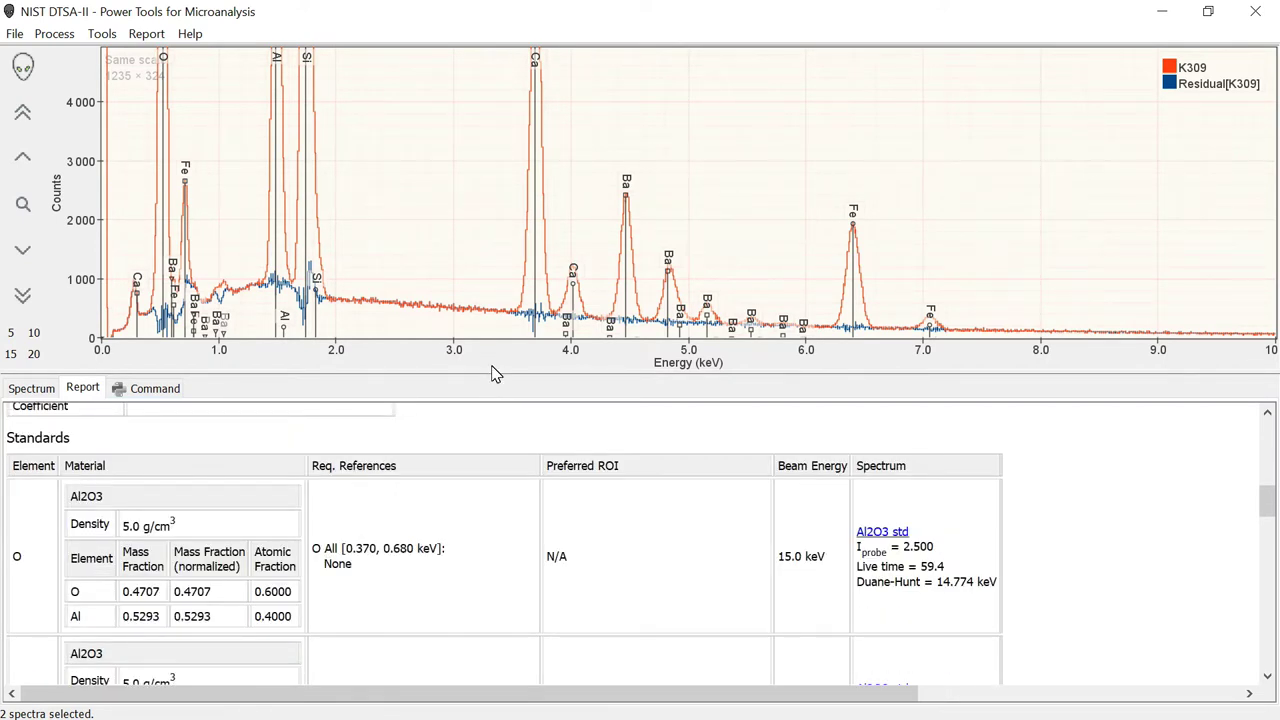
{"action": "left_click_drag", "start_coordinate": [490, 376], "coordinate": [505, 300]}
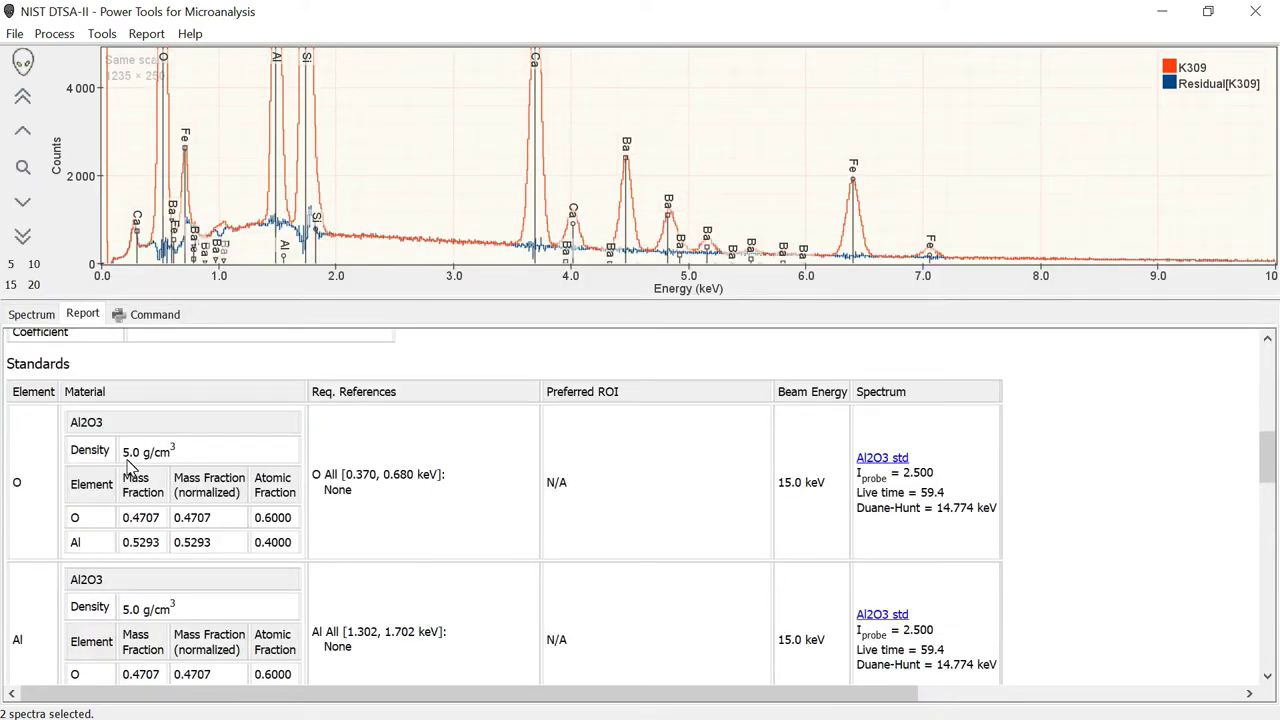
Step: Scroll through the Conditions and Standards tables down to the BaF2 standard
{"action": "scroll", "coordinate": [143, 618], "scroll_direction": "down", "scroll_amount": 1}
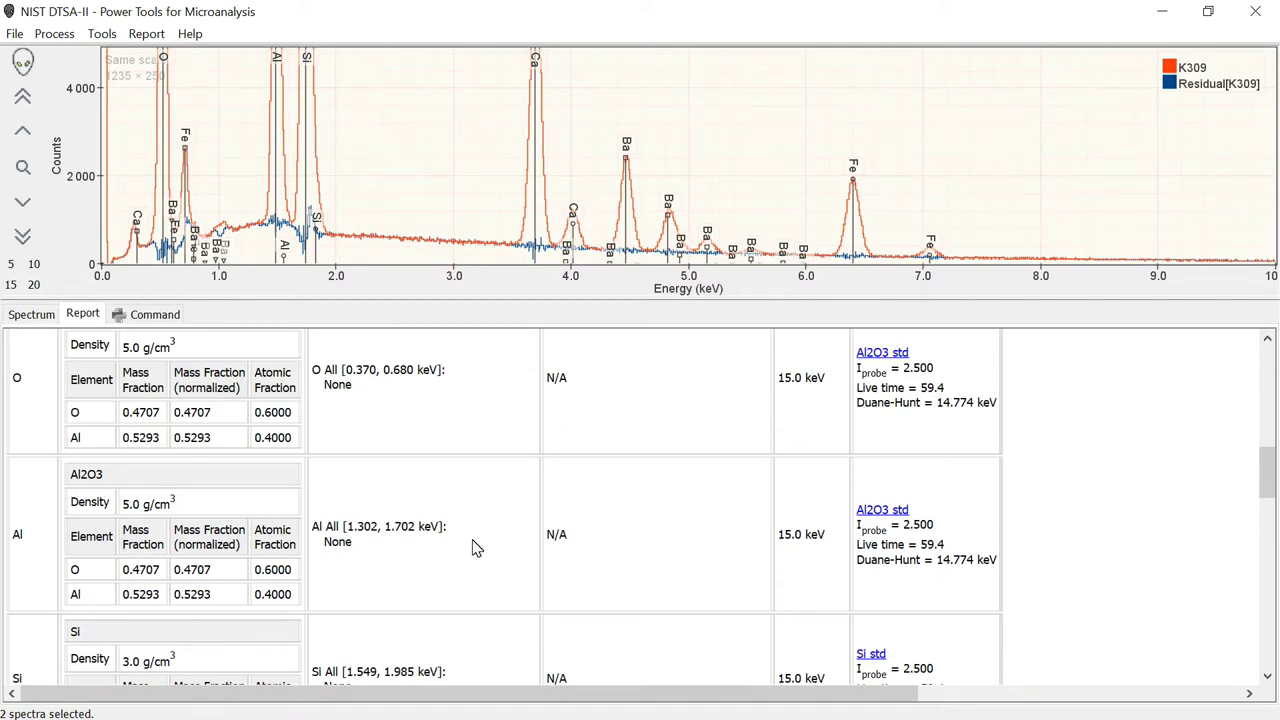
{"action": "scroll", "coordinate": [697, 528], "scroll_direction": "down", "scroll_amount": 1}
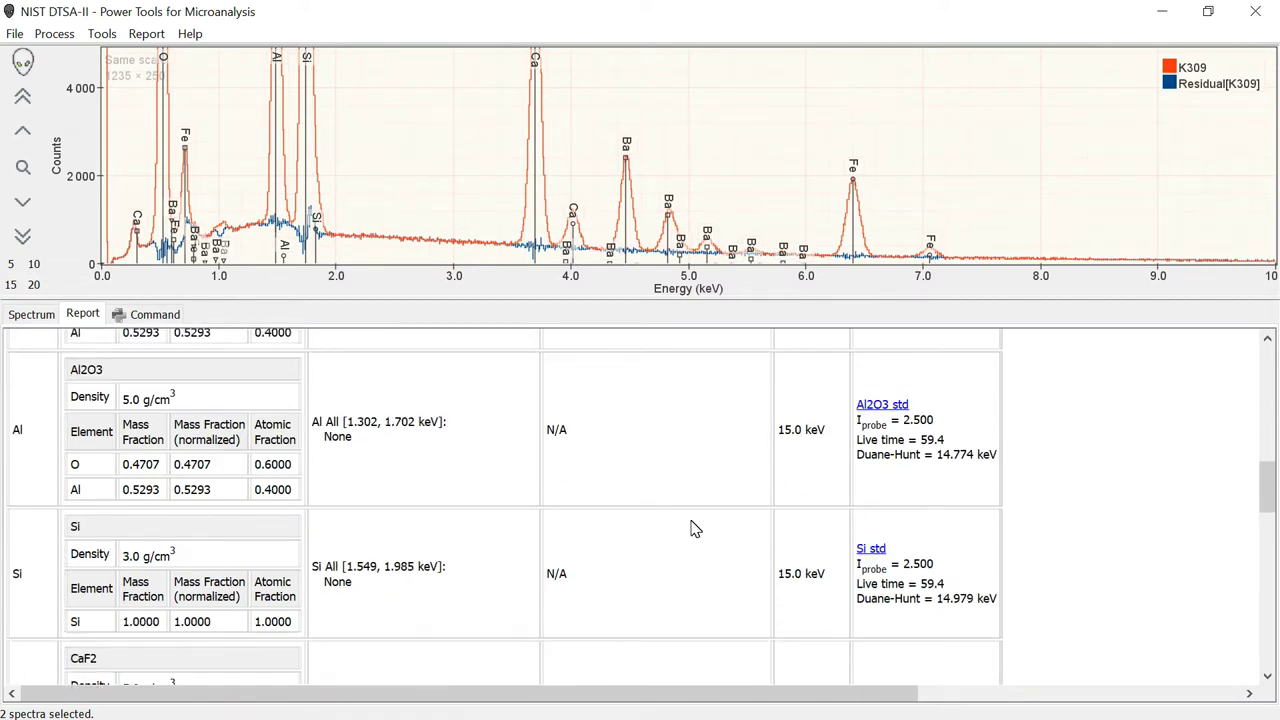
{"action": "scroll", "coordinate": [690, 531], "scroll_direction": "down", "scroll_amount": 3}
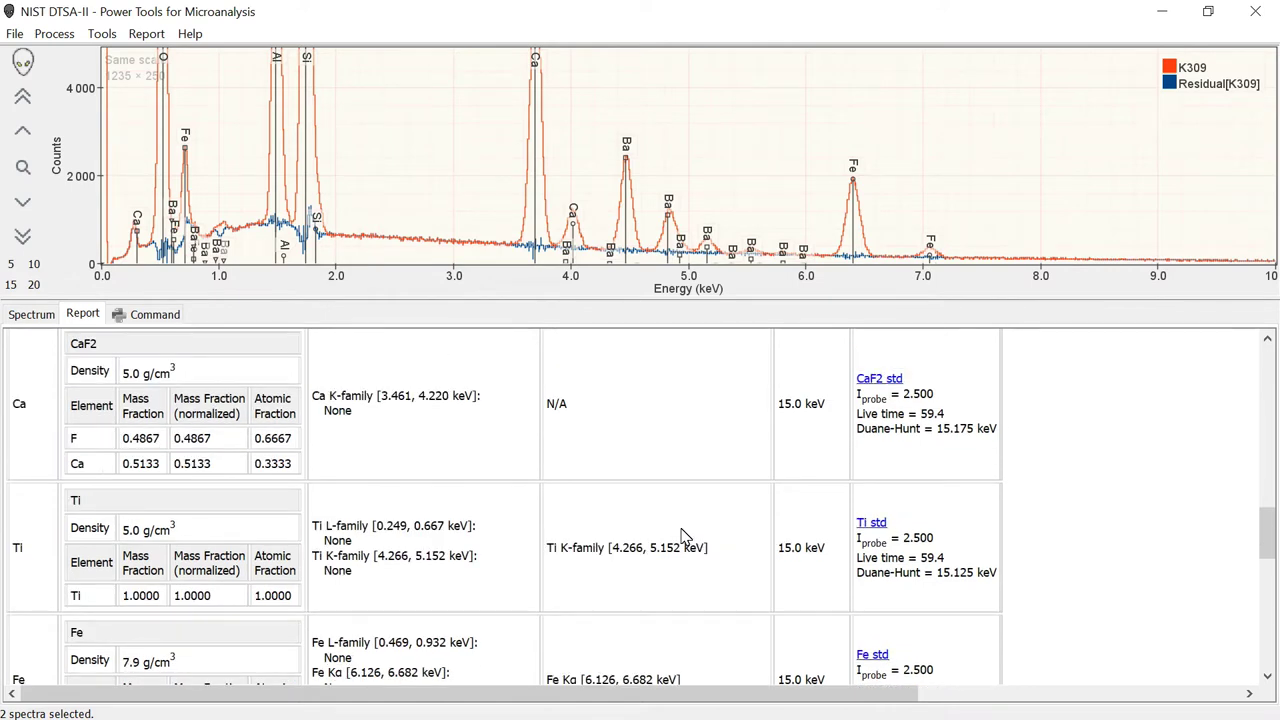
{"action": "scroll", "coordinate": [683, 537], "scroll_direction": "down", "scroll_amount": 1}
{"action": "scroll", "coordinate": [680, 540], "scroll_direction": "down", "scroll_amount": 3}
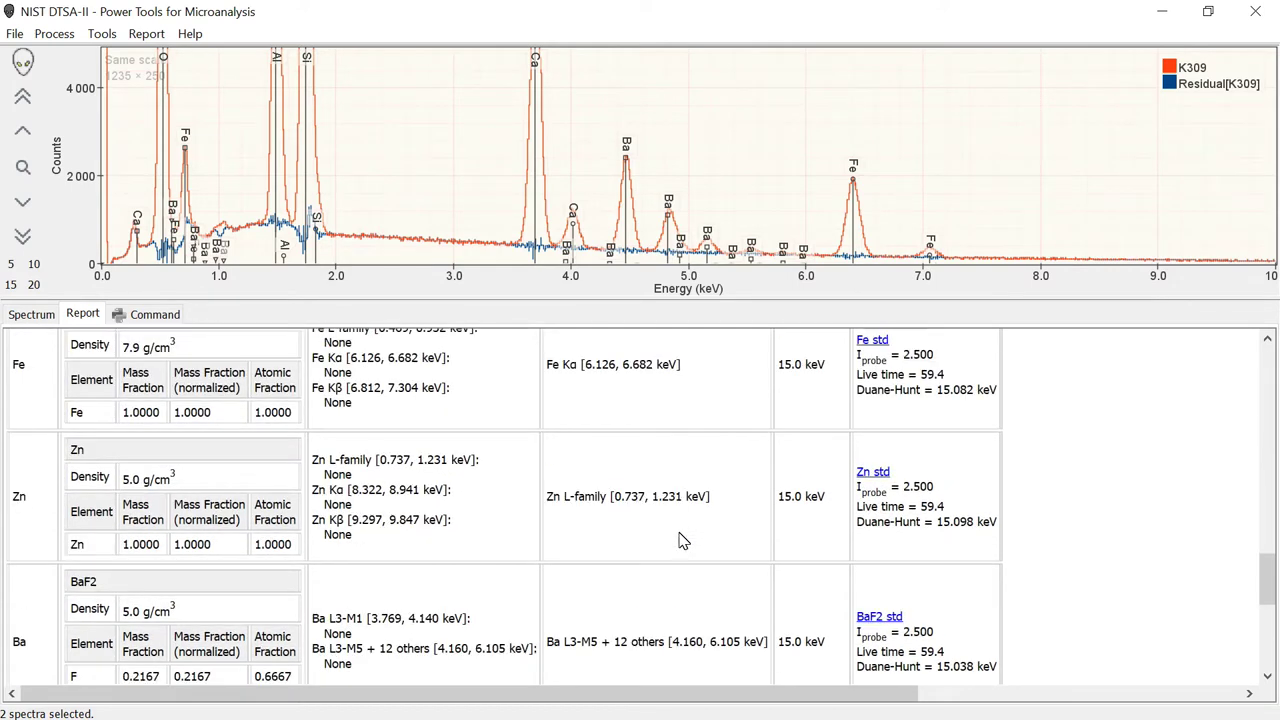
{"action": "scroll", "coordinate": [680, 540], "scroll_direction": "down", "scroll_amount": 3}
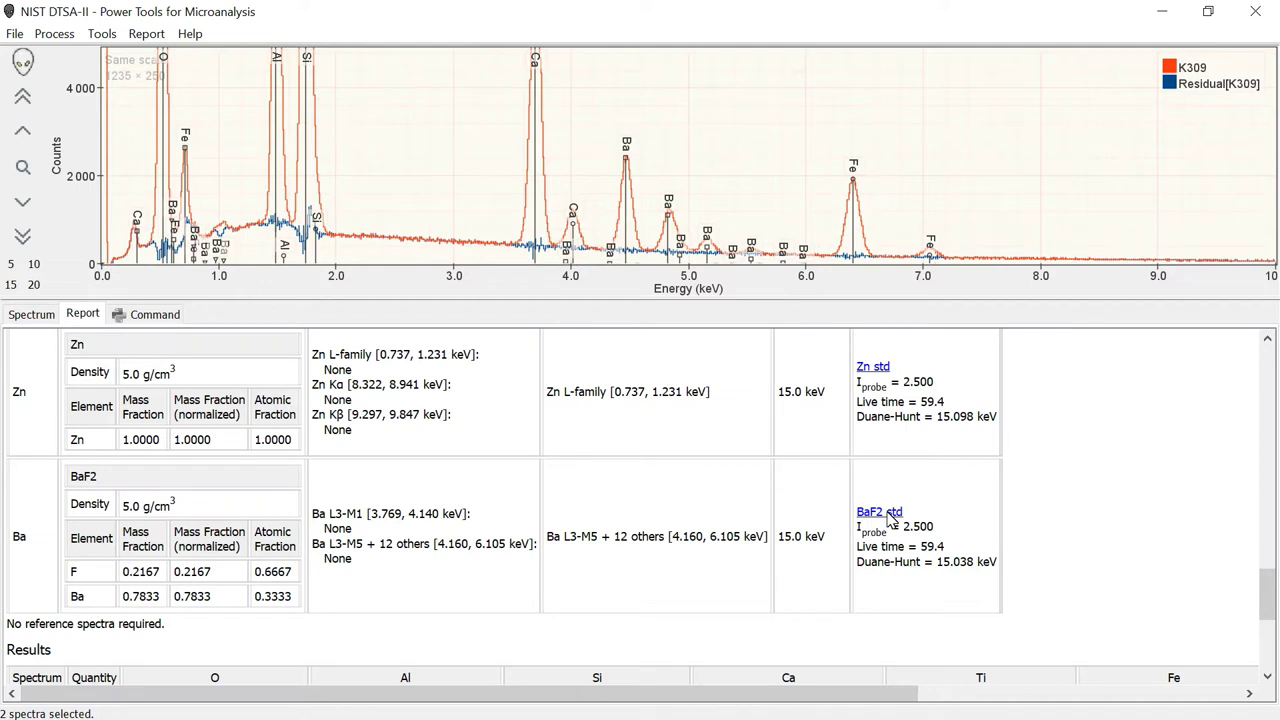
Step: Add the BaF2 standard spectrum to the K309 plot from the Standards table link
{"action": "left_click", "coordinate": [886, 515]}
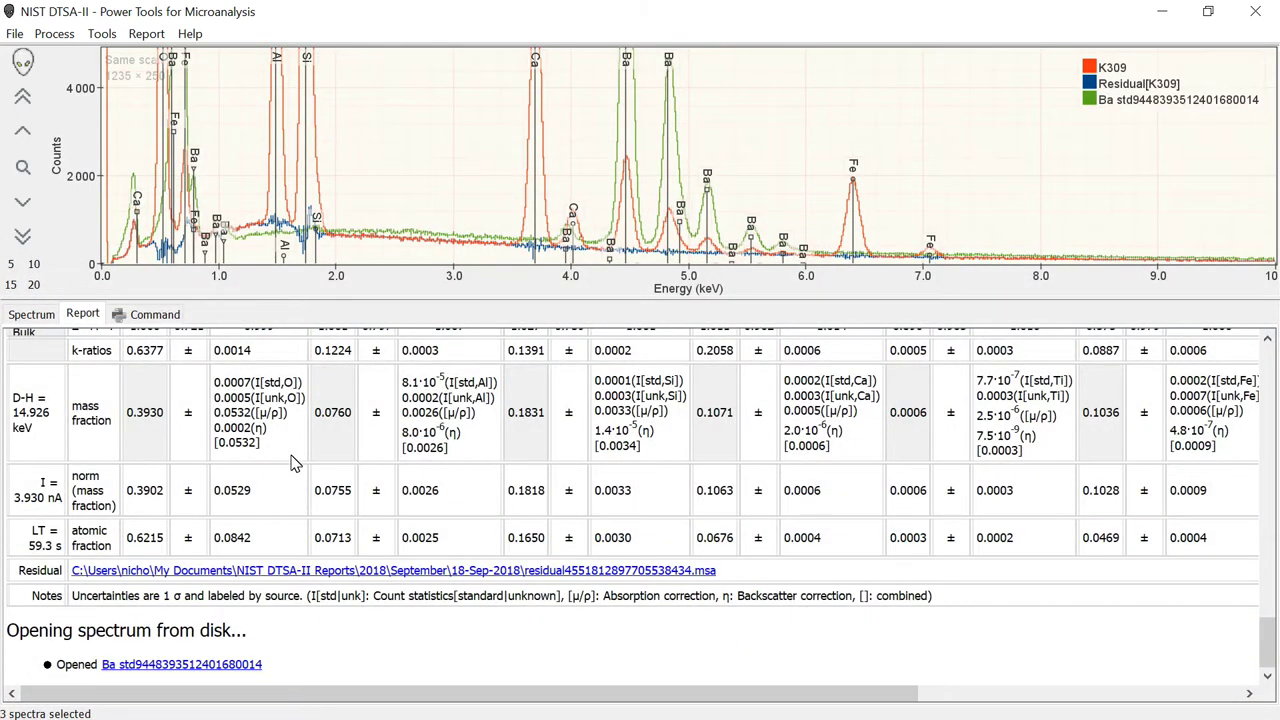
{"action": "scroll", "coordinate": [290, 470], "scroll_direction": "up", "scroll_amount": 3}
{"action": "scroll", "coordinate": [293, 457], "scroll_direction": "up", "scroll_amount": 10}
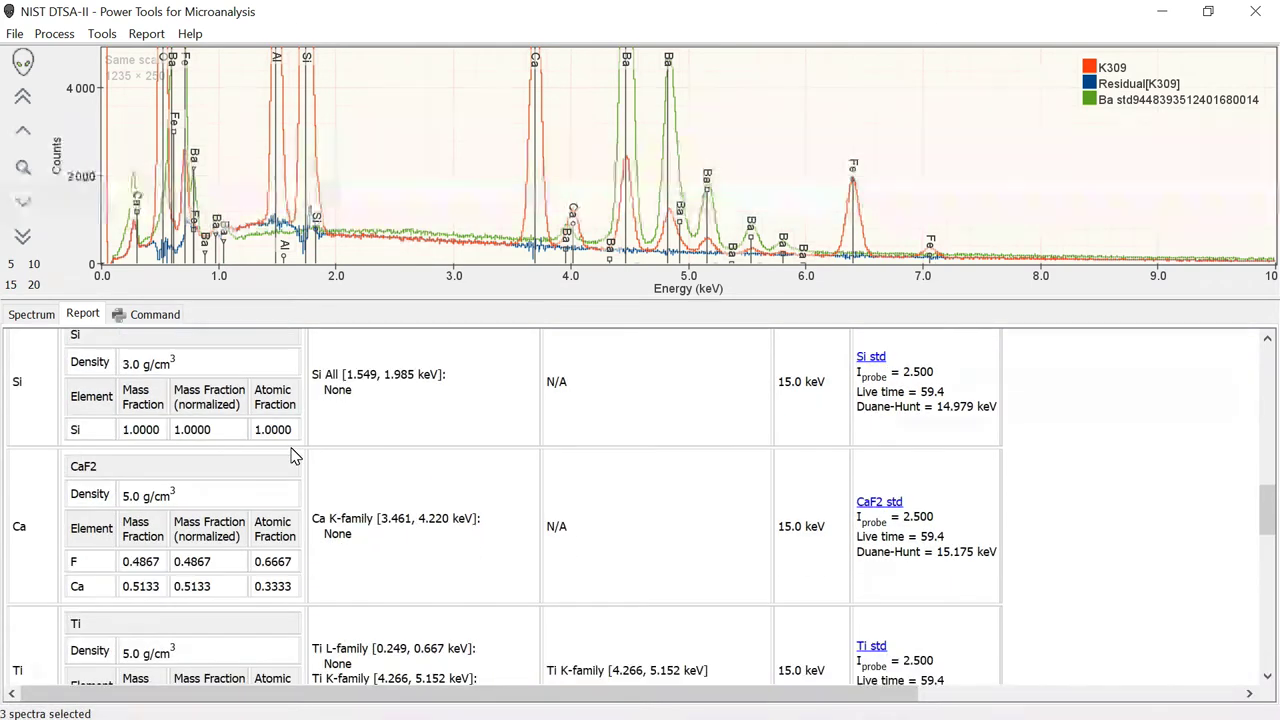
{"action": "scroll", "coordinate": [293, 457], "scroll_direction": "up", "scroll_amount": 2}
Step: Scroll down to K309's Results table, where O's mass fraction is 0.3930
{"action": "scroll", "coordinate": [293, 455], "scroll_direction": "down", "scroll_amount": 8}
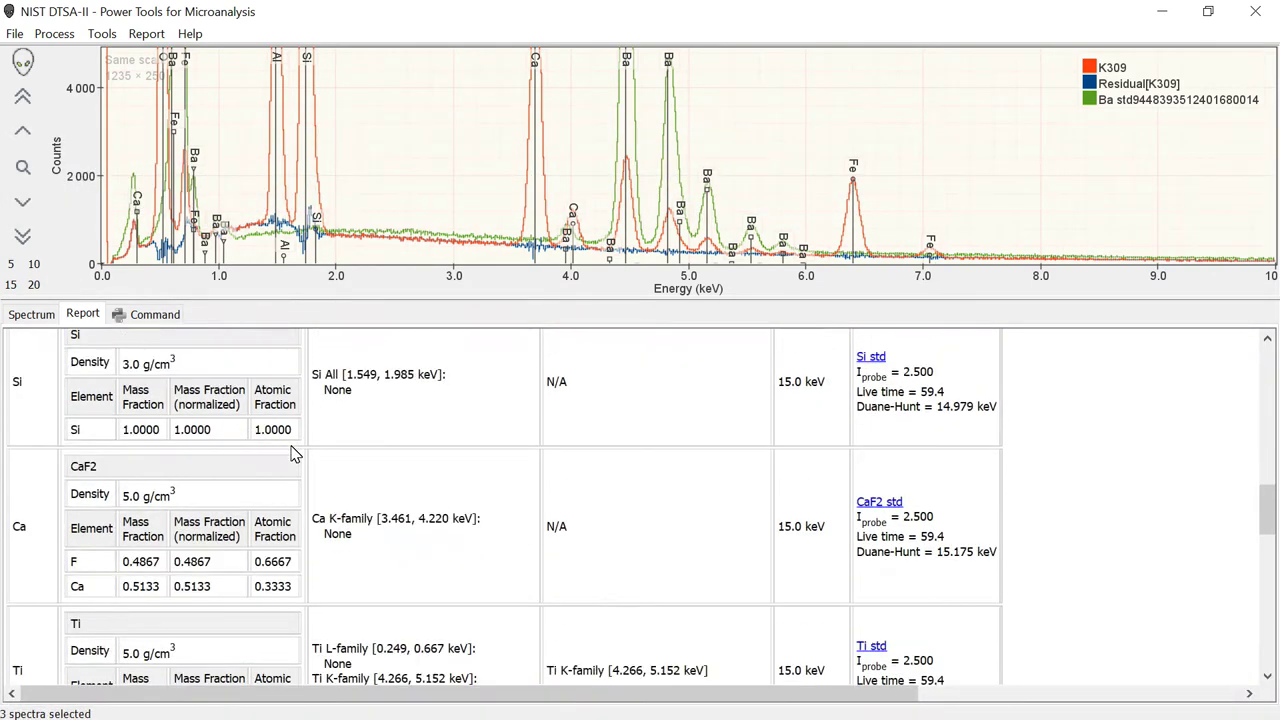
{"action": "scroll", "coordinate": [293, 452], "scroll_direction": "down", "scroll_amount": 4}
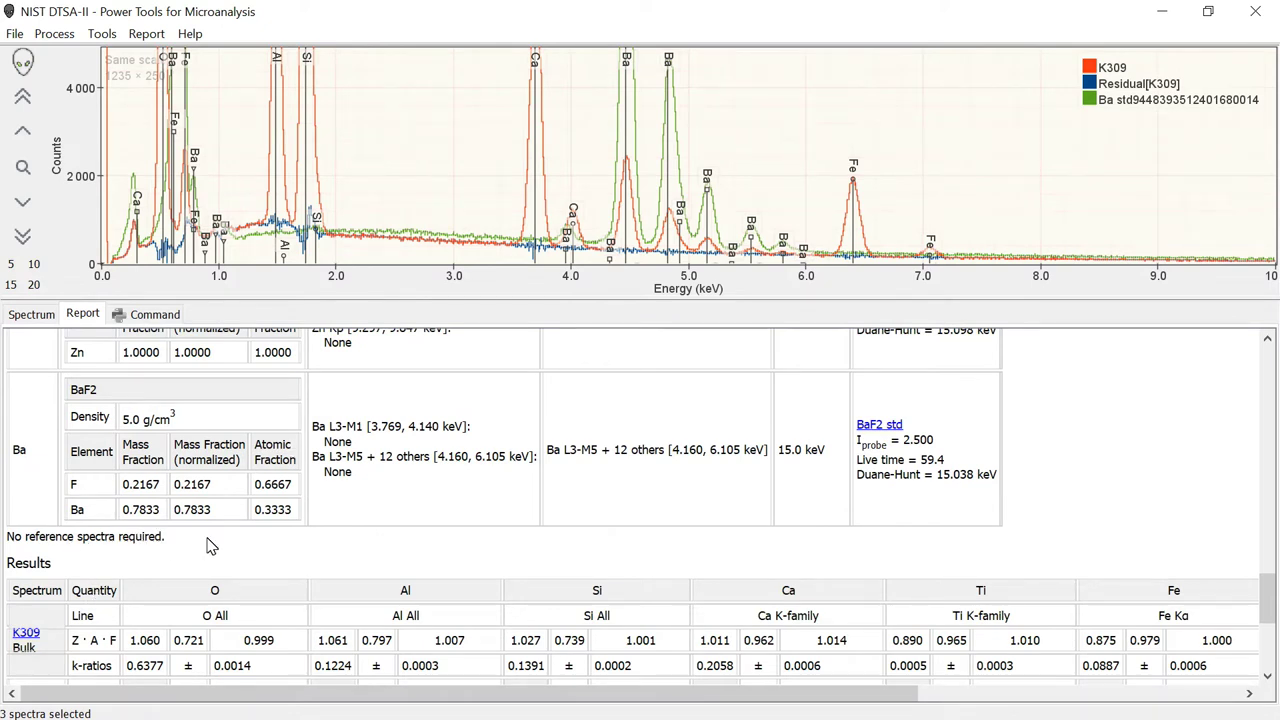
{"action": "scroll", "coordinate": [207, 545], "scroll_direction": "down", "scroll_amount": 2}
{"action": "scroll", "coordinate": [207, 545], "scroll_direction": "down", "scroll_amount": 3}
{"action": "scroll", "coordinate": [210, 505], "scroll_direction": "up", "scroll_amount": 3}
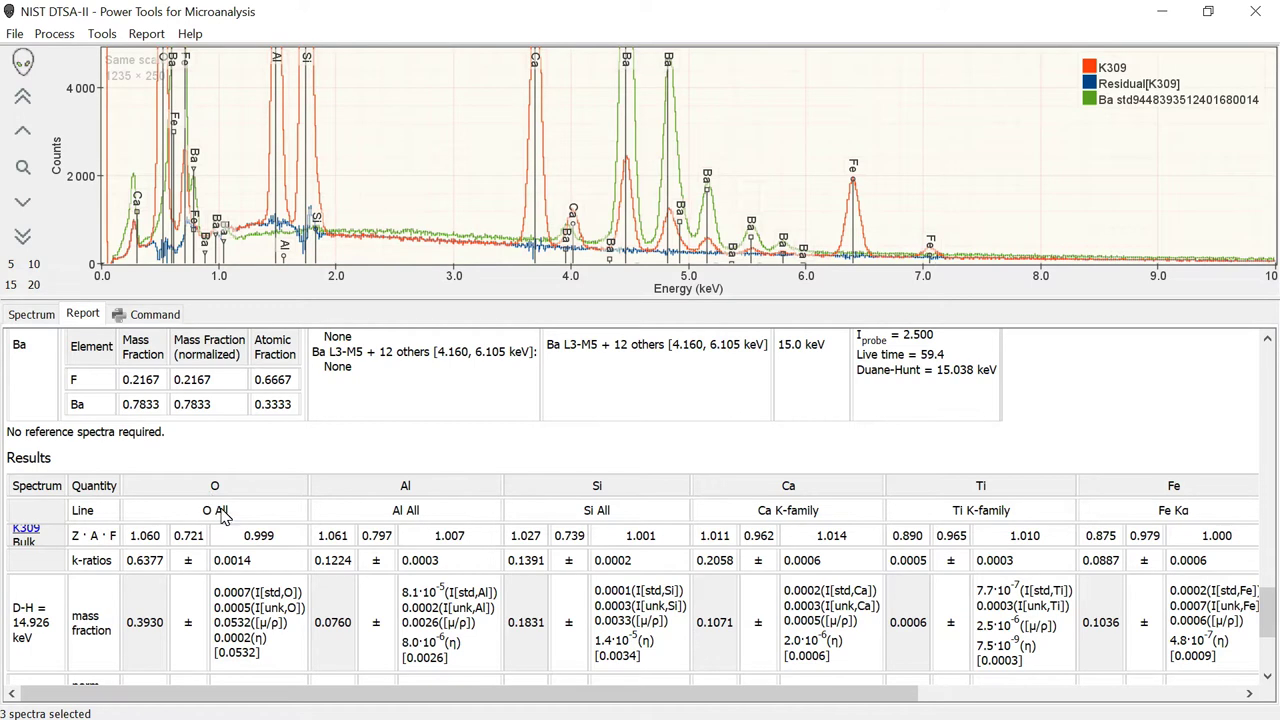
{"action": "scroll", "coordinate": [262, 532], "scroll_direction": "down", "scroll_amount": 2}
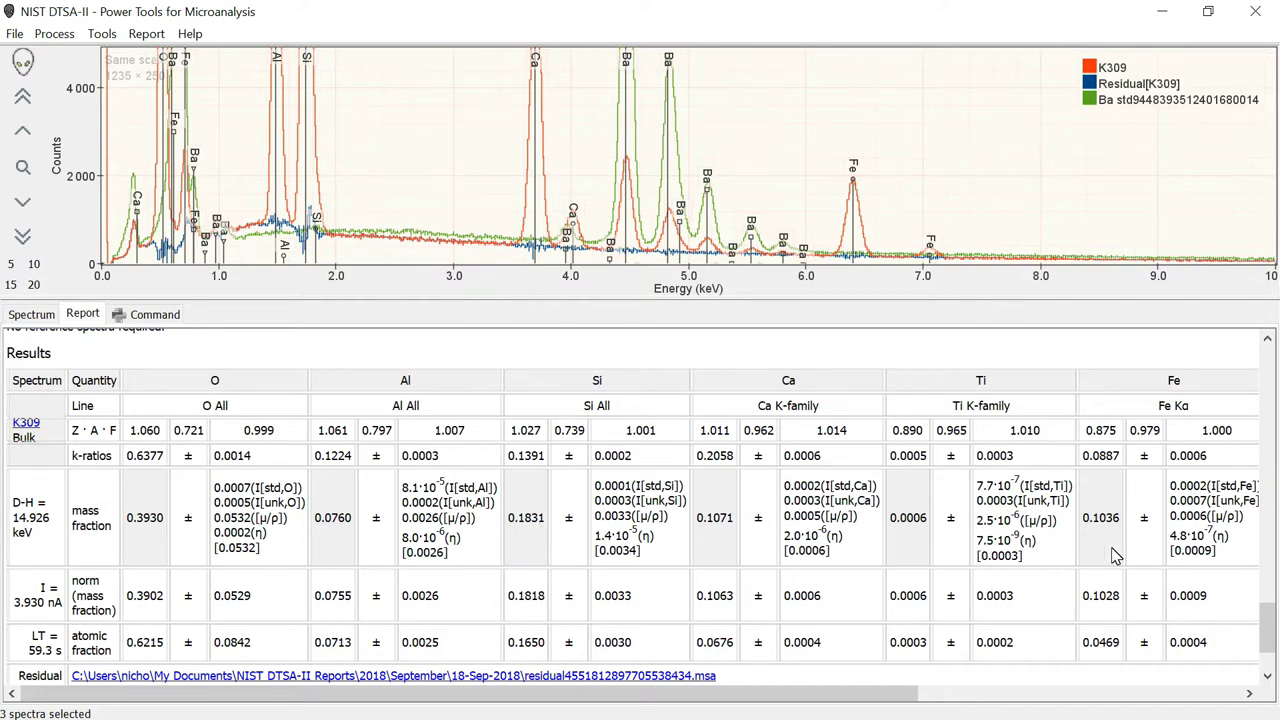
Step: Check the Zn and Ba result columns, then return to the spectrum list
{"action": "left_click_drag", "start_coordinate": [886, 697], "coordinate": [1240, 716]}
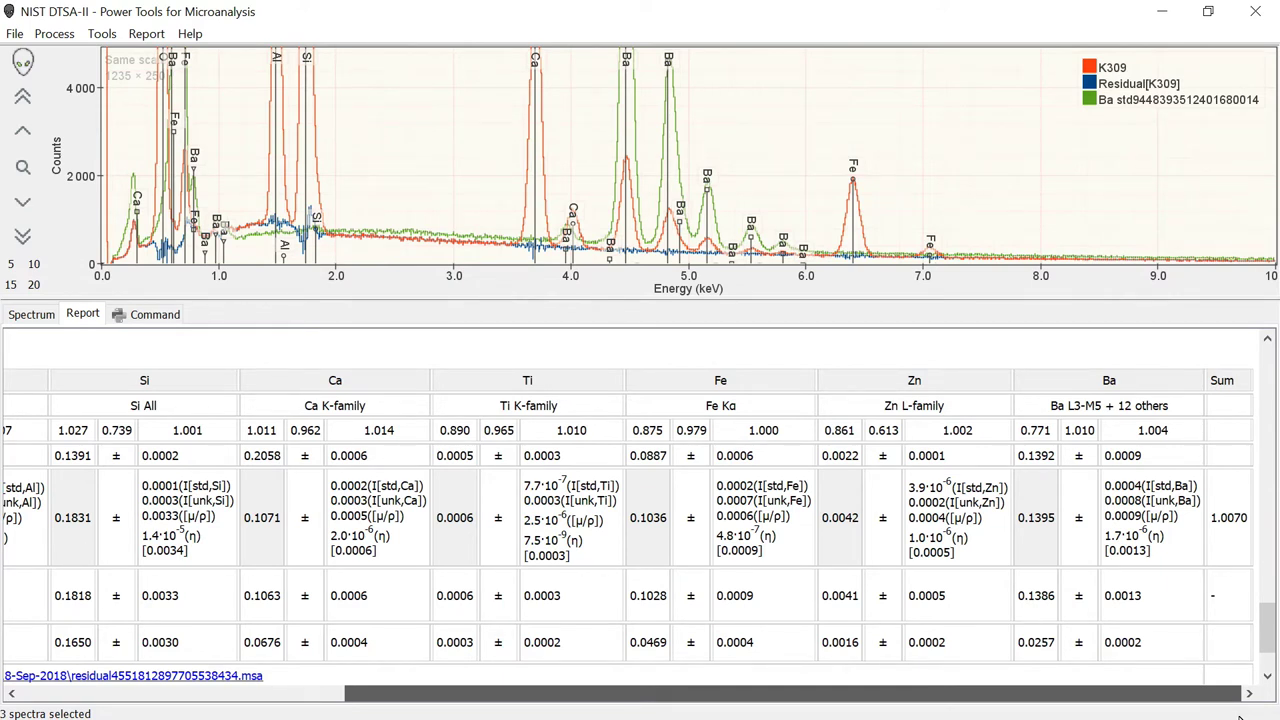
{"action": "left_click_drag", "start_coordinate": [1240, 716], "coordinate": [762, 717]}
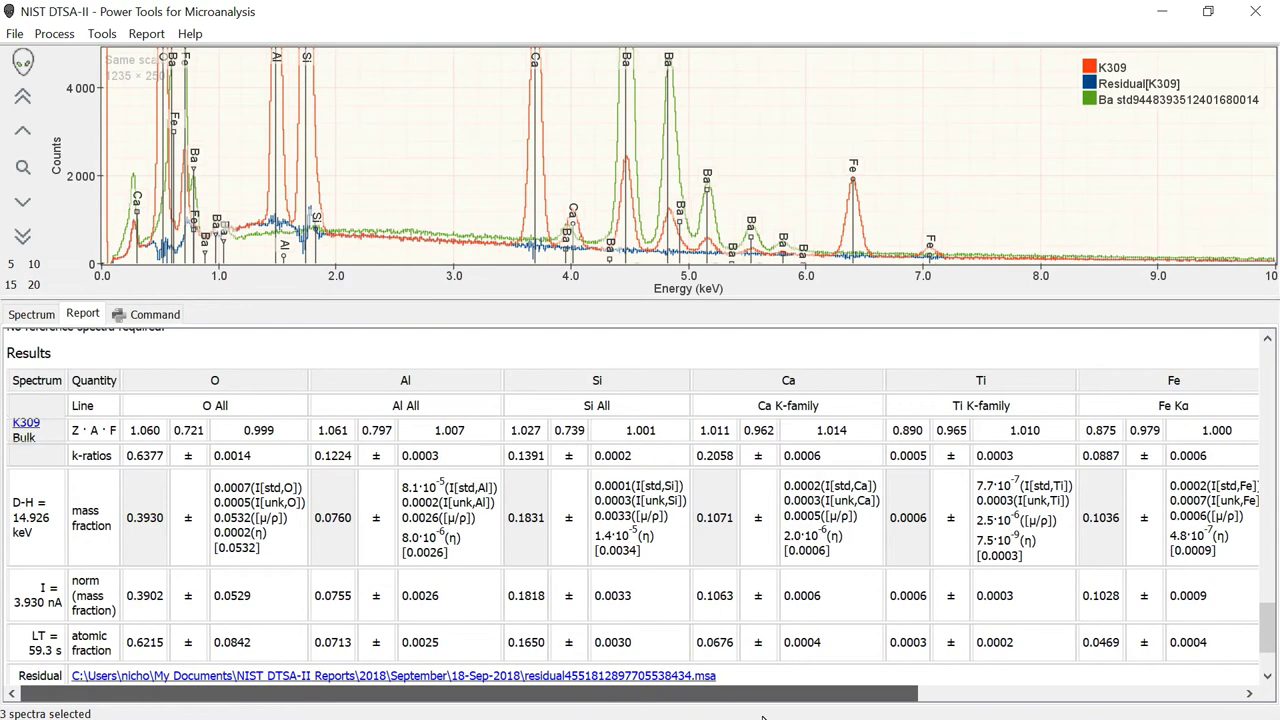
{"action": "scroll", "coordinate": [700, 527], "scroll_direction": "down", "scroll_amount": 2}
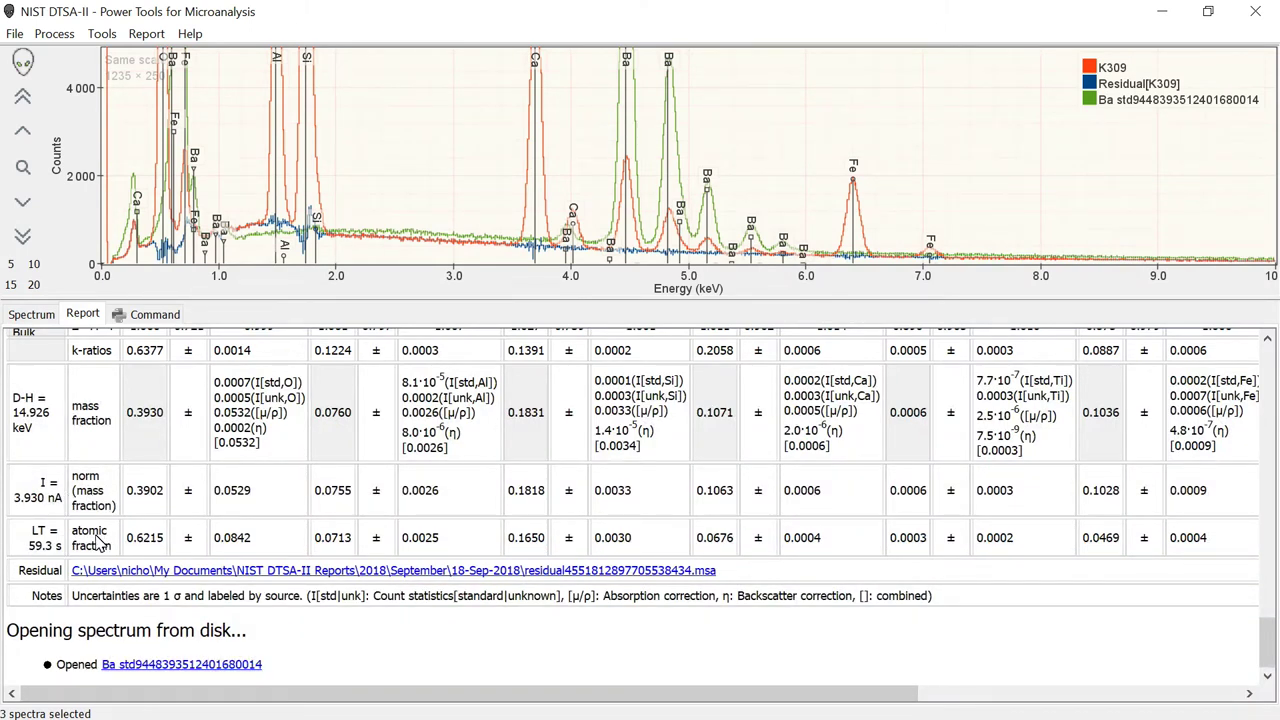
{"action": "scroll", "coordinate": [295, 510], "scroll_direction": "up", "scroll_amount": 2}
{"action": "scroll", "coordinate": [355, 510], "scroll_direction": "up", "scroll_amount": 2}
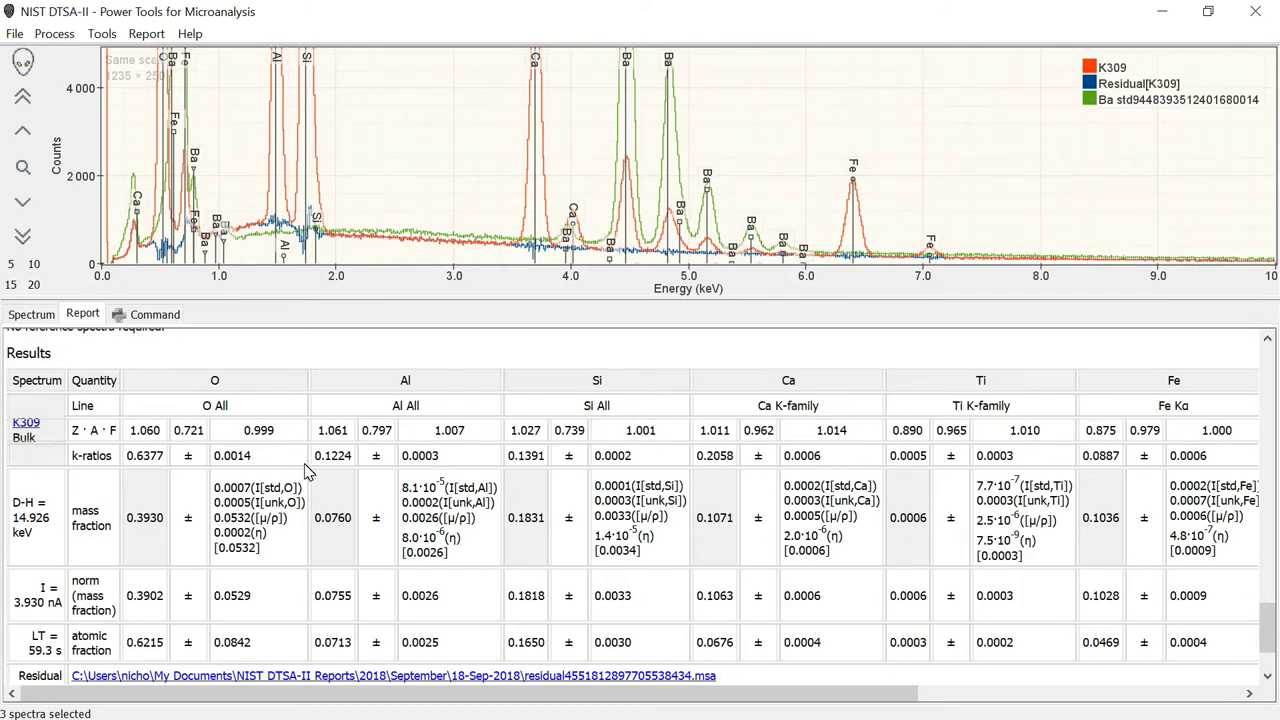
{"action": "left_click", "coordinate": [35, 314]}
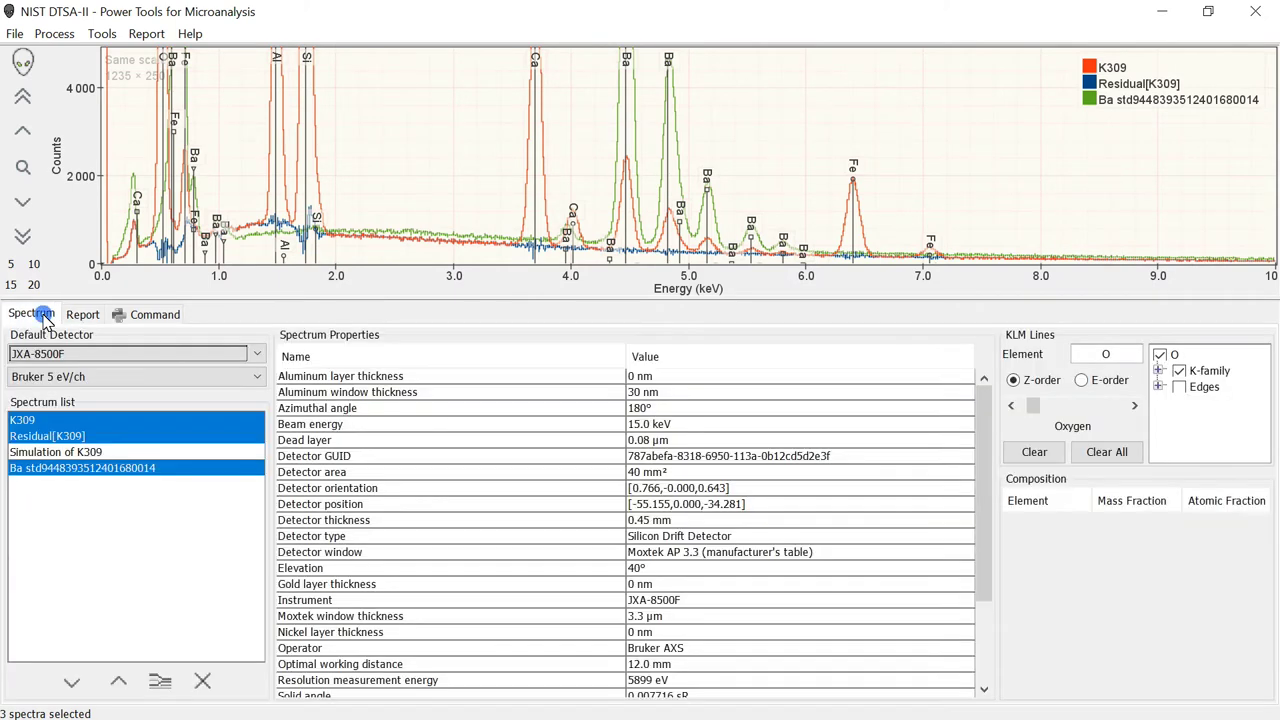
Step: Select only K309 and enter tabulate(selected()) in the Python command console
{"action": "left_click", "coordinate": [68, 470], "text": "ctrl"}
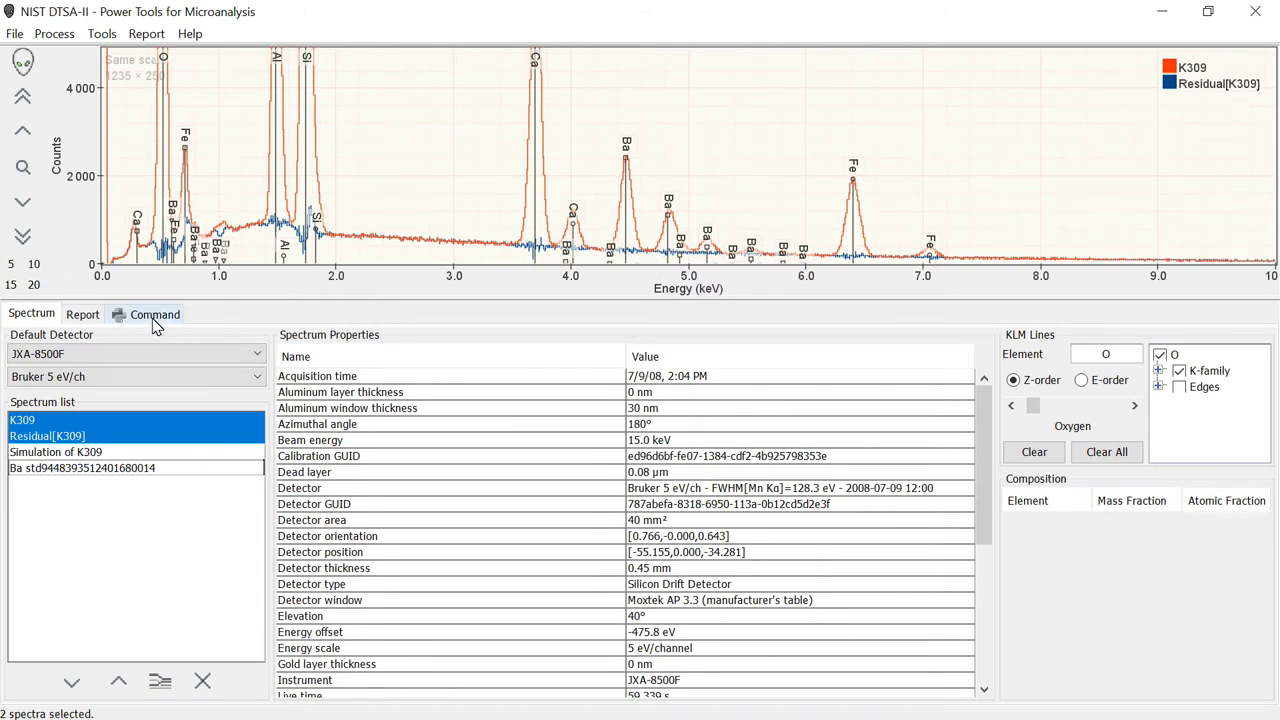
{"action": "left_click", "coordinate": [58, 420]}
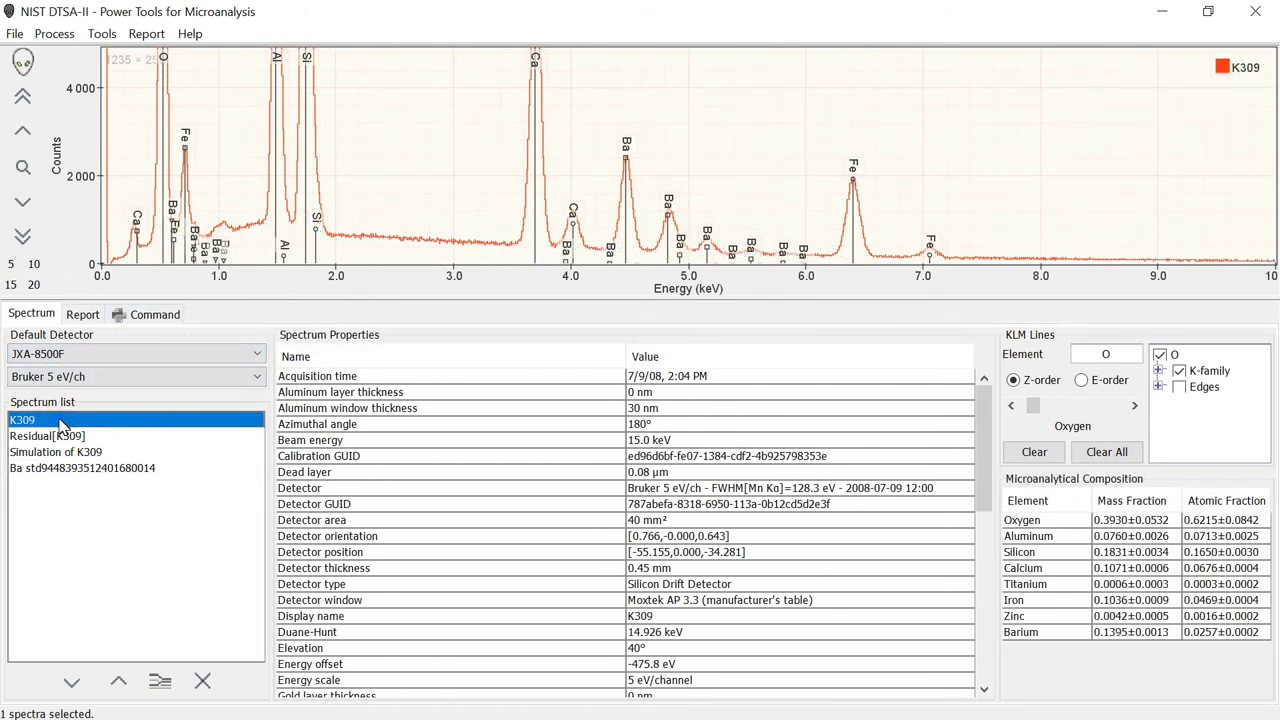
{"action": "left_click", "coordinate": [150, 316]}
{"action": "type", "text": "tabulate"}
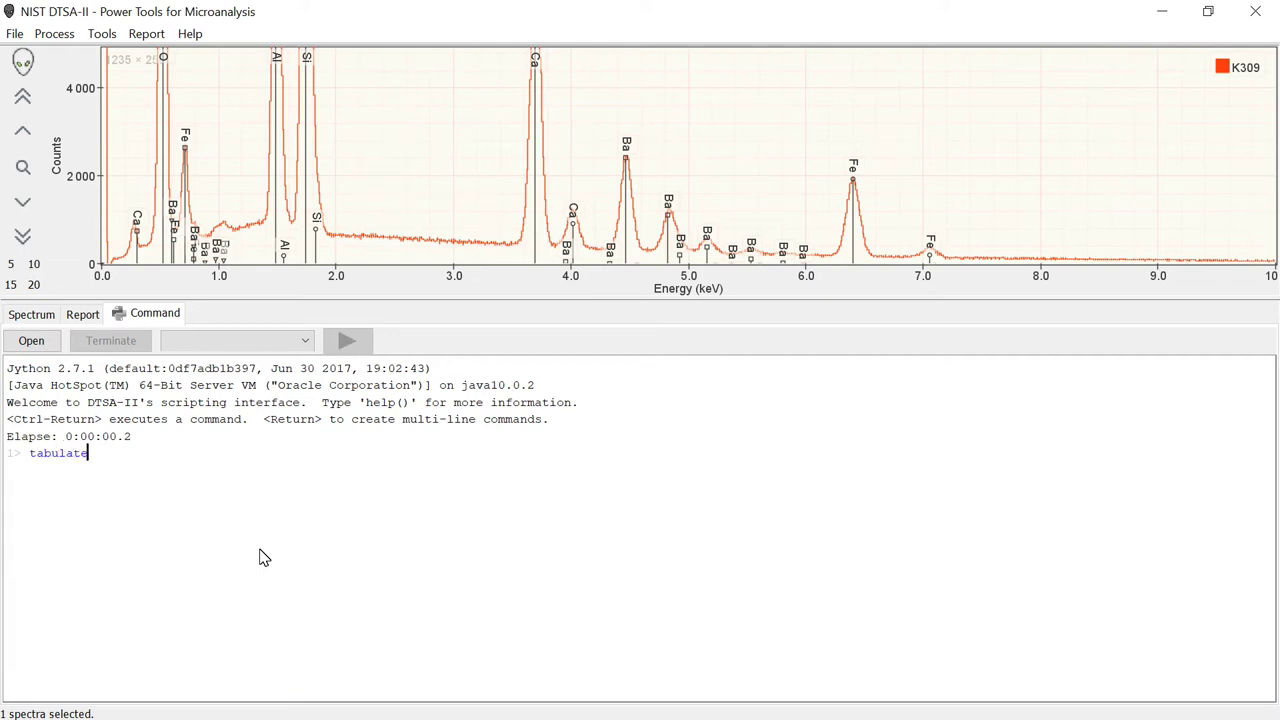
{"action": "type", "text": "(selected())"}
Step: Run tabulate(selected()) and copy the printed K309 composition table (O 39.2950, Total 100.7048)
{"action": "key", "text": "ctrl+Return"}
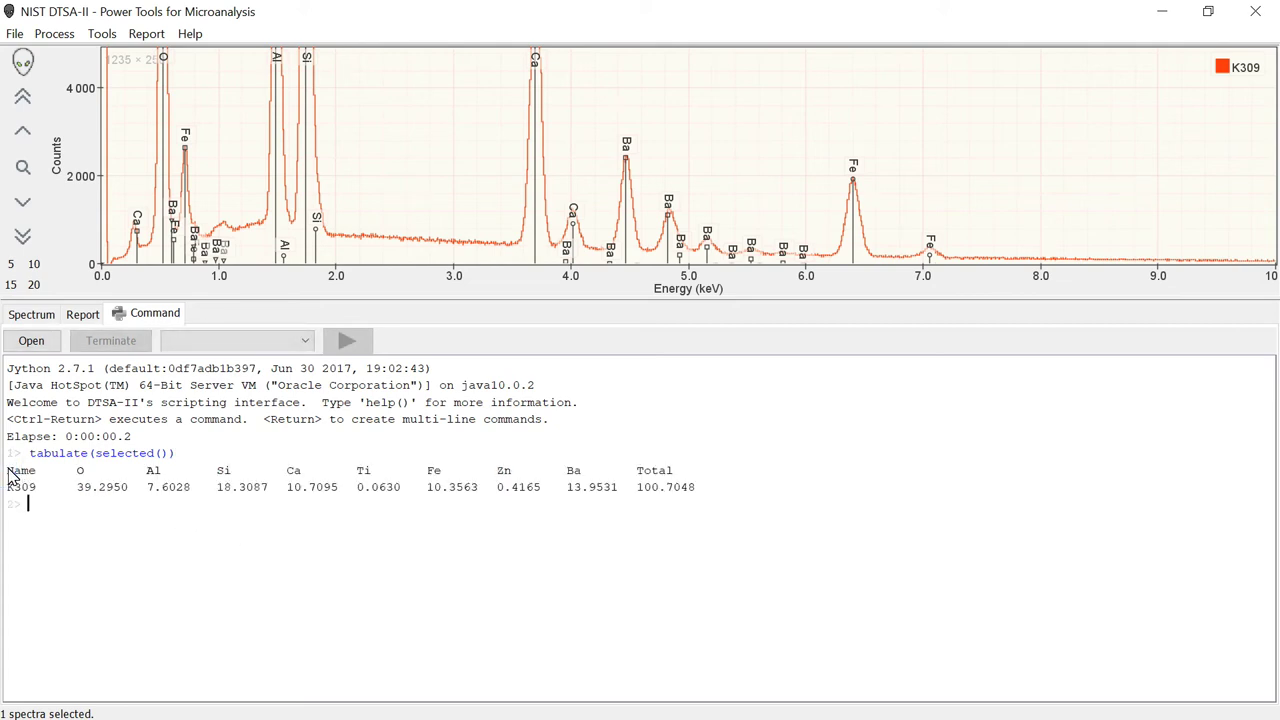
{"action": "left_click_drag", "start_coordinate": [8, 470], "coordinate": [703, 494]}
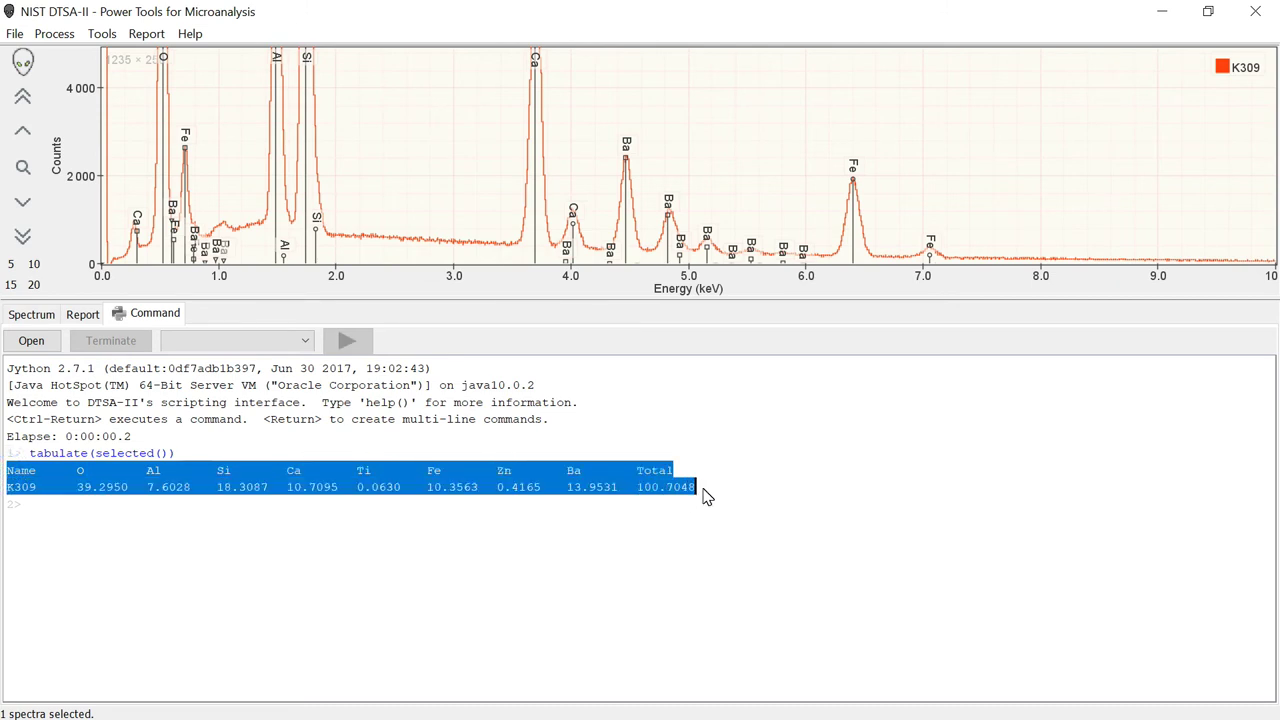
{"action": "right_click", "coordinate": [648, 482]}
{"action": "left_click", "coordinate": [709, 498]}
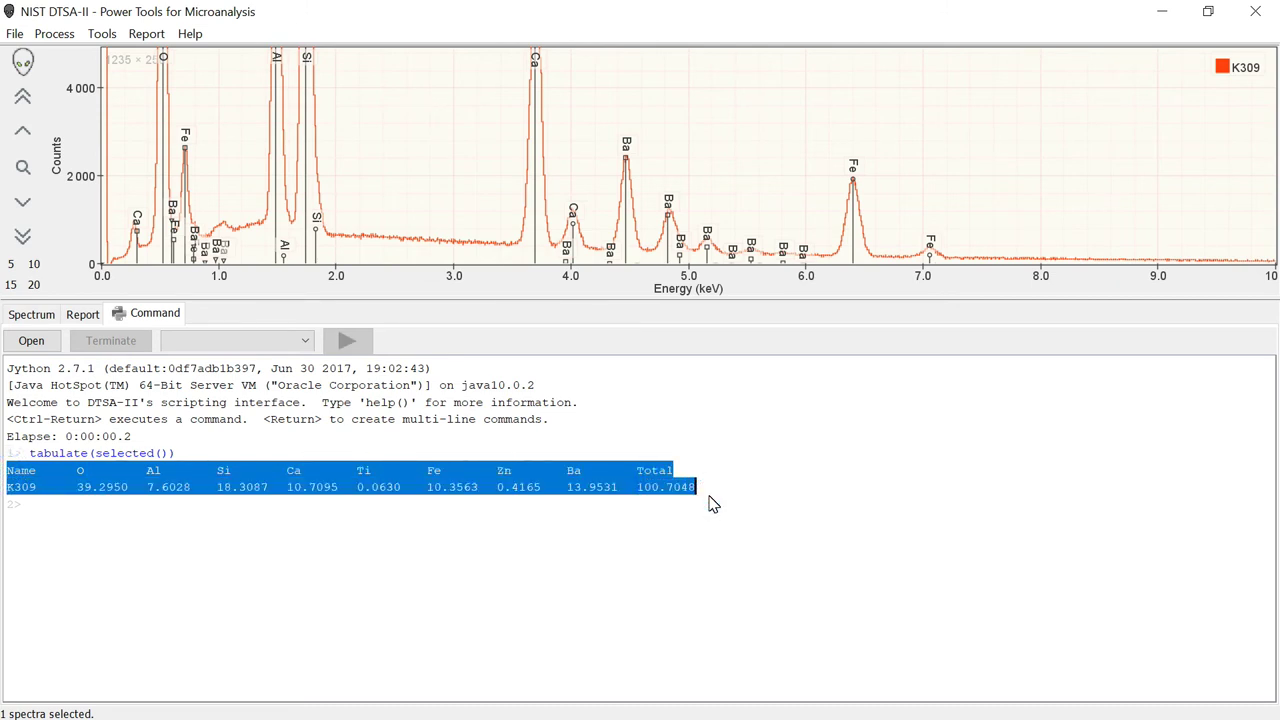